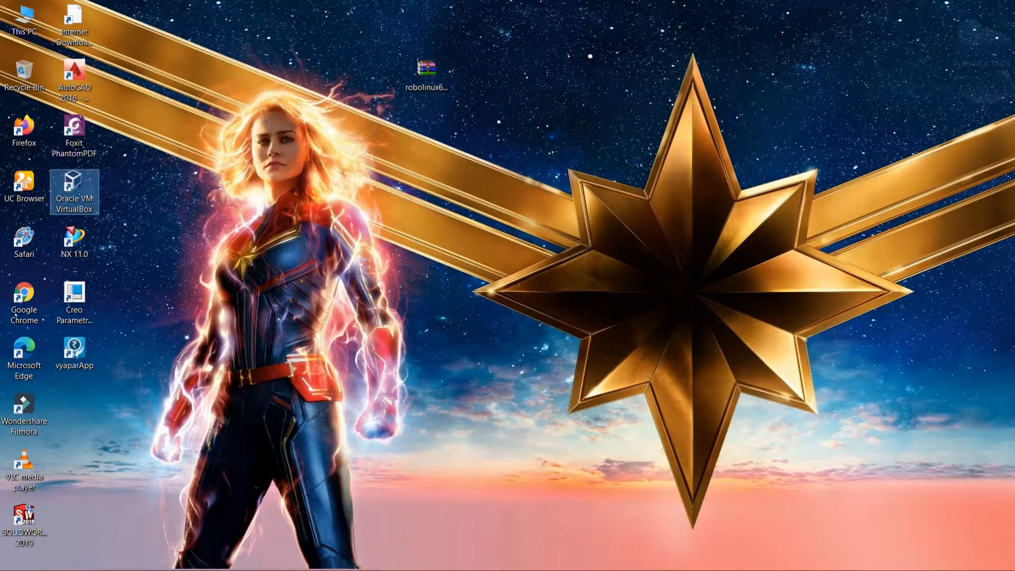
Launch Oracle VM VirtualBox and start creating a new virtual machine named Robolinux
{"action": "right_click", "coordinate": [71, 193]}
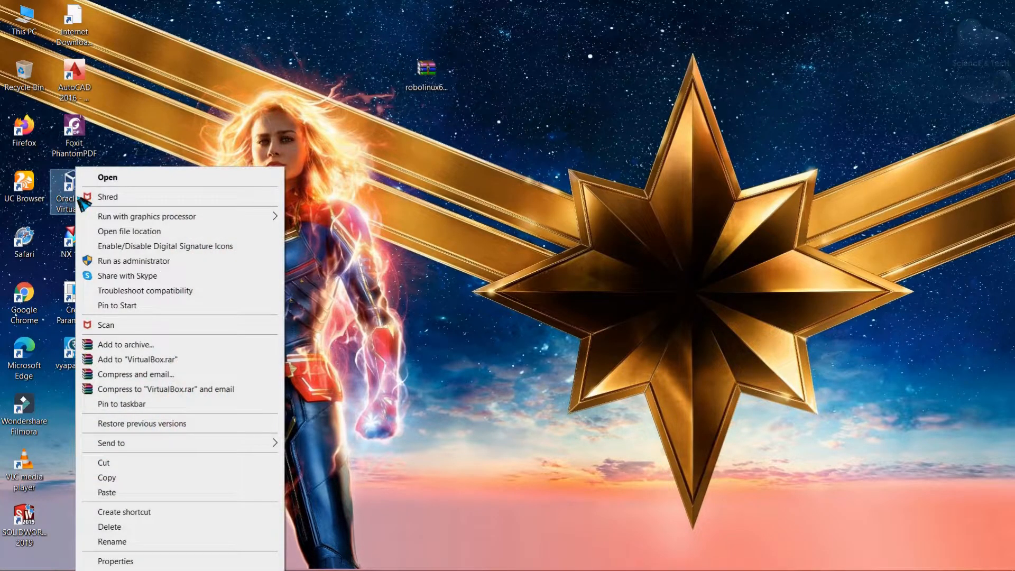
{"action": "left_click", "coordinate": [117, 179]}
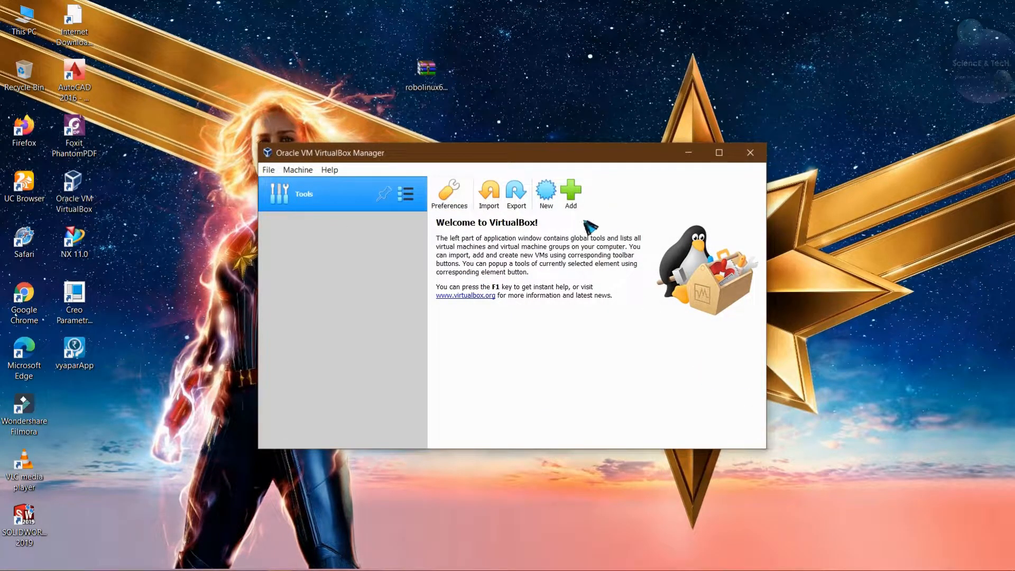
{"action": "left_click", "coordinate": [555, 201]}
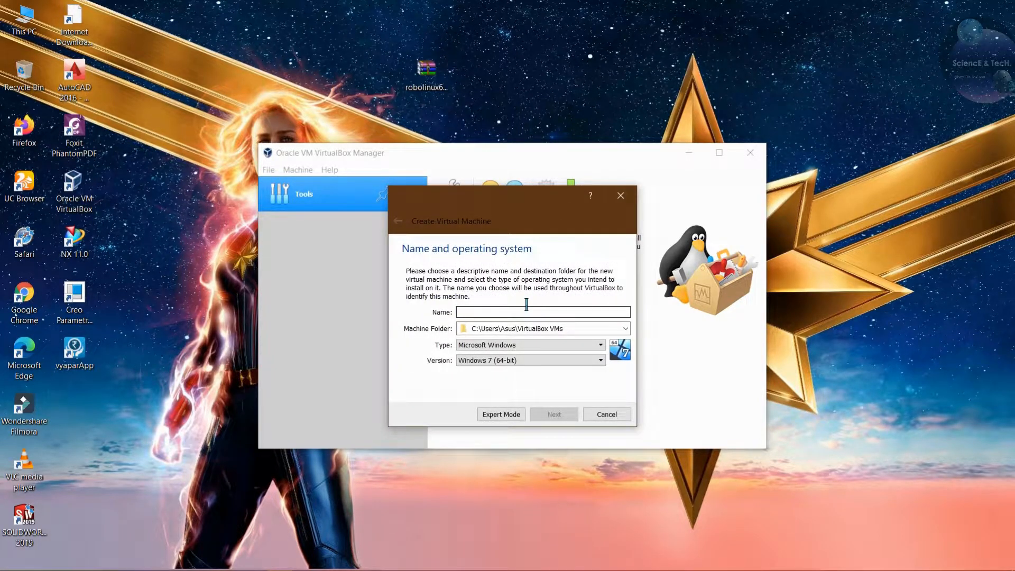
{"action": "type", "text": "Ro"}
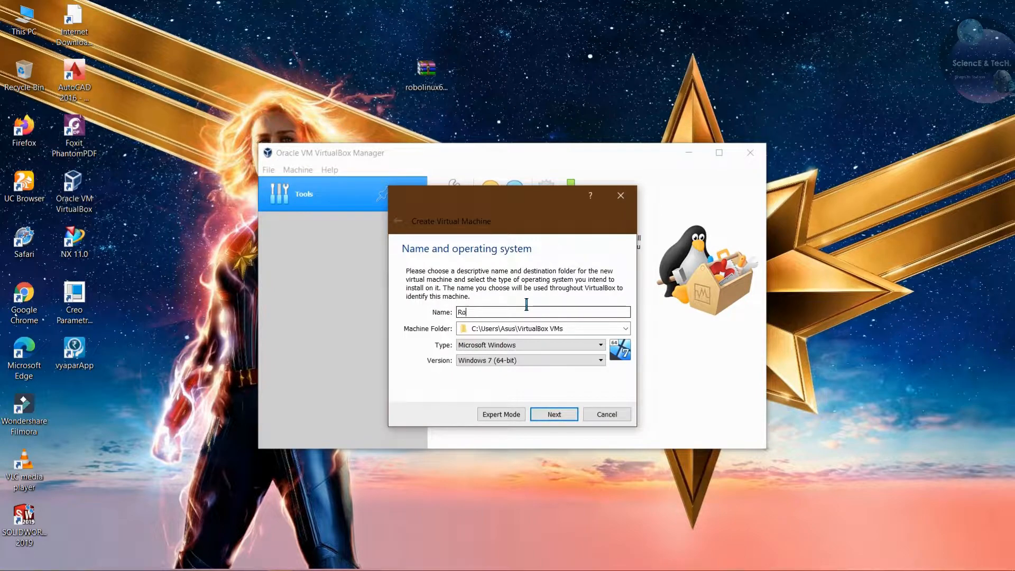
{"action": "type", "text": "bolinux"}
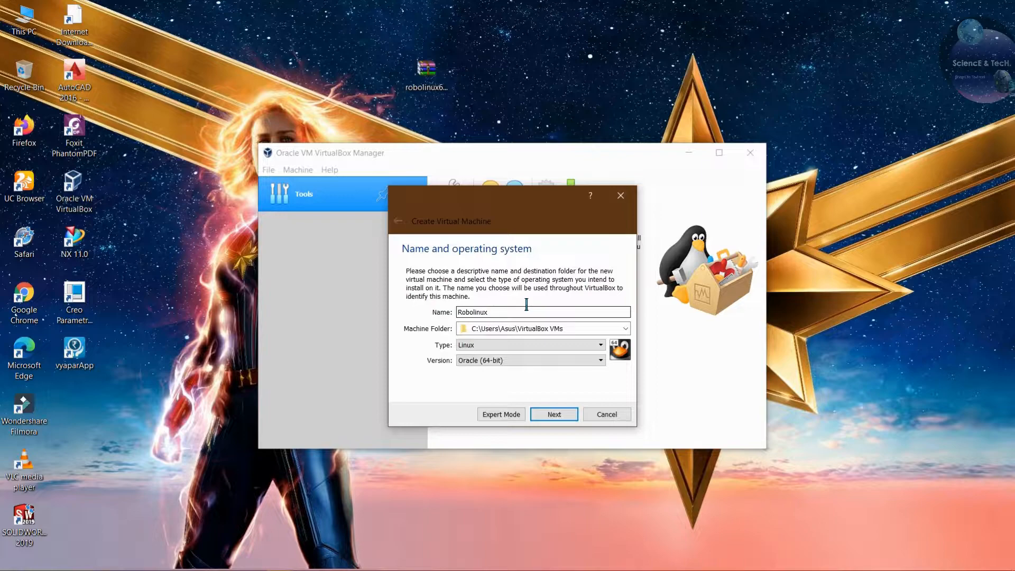
Keep the default VirtualBox VMs machine folder and set the type to Linux and the version to Other Linux (64-bit)
{"action": "left_click", "coordinate": [423, 84]}
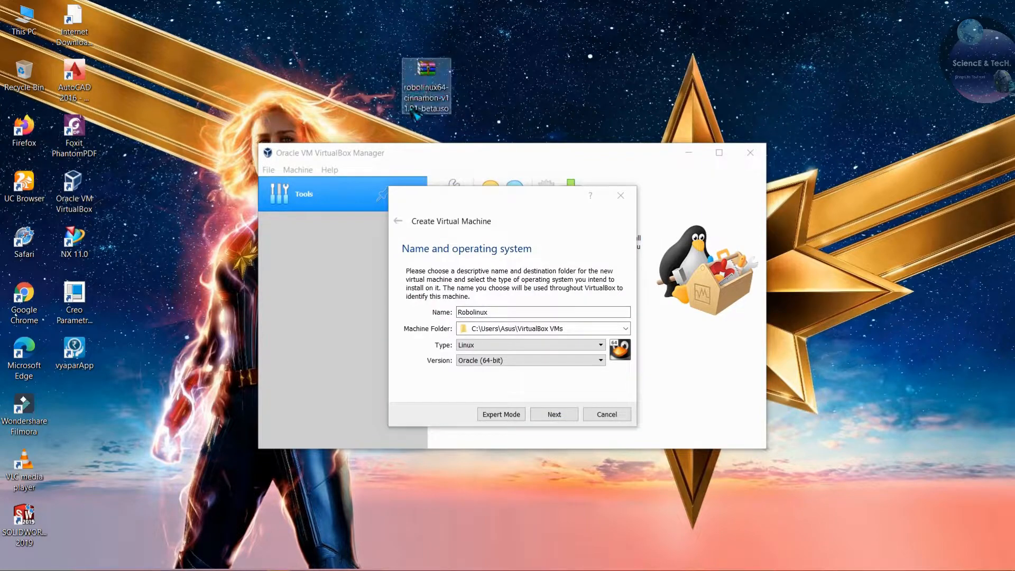
{"action": "left_click", "coordinate": [624, 328]}
{"action": "left_click", "coordinate": [625, 329]}
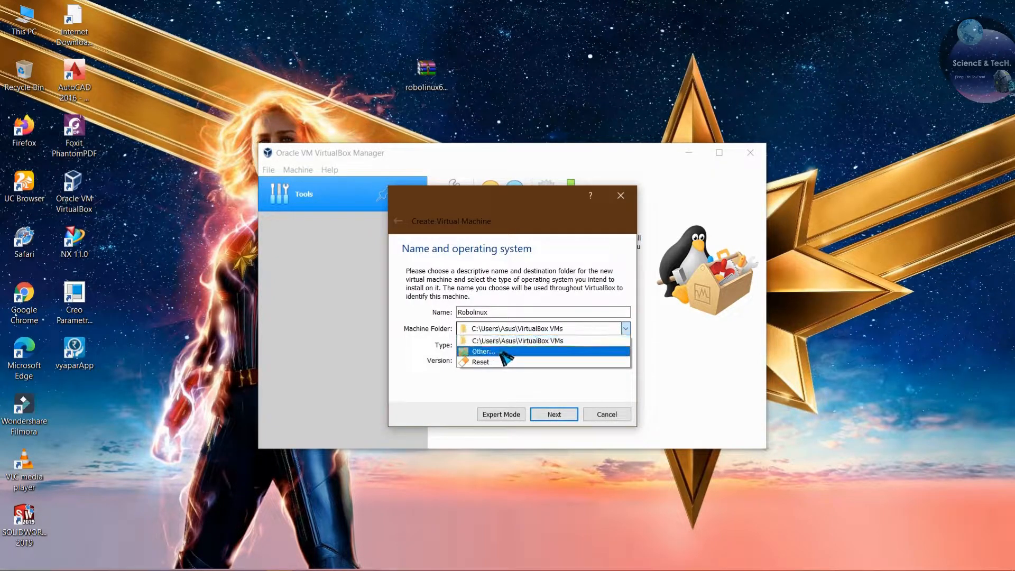
{"action": "left_click", "coordinate": [528, 341]}
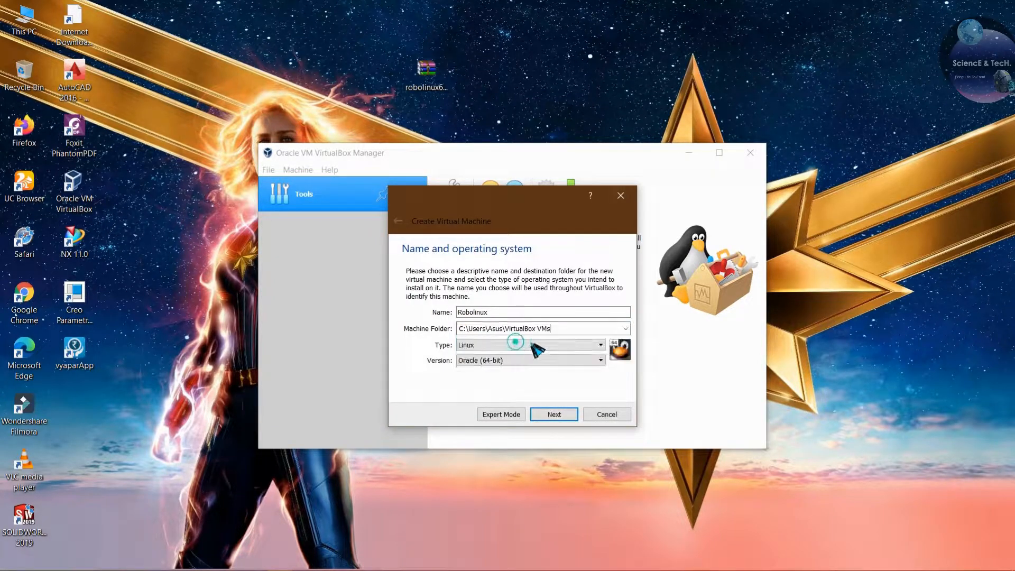
{"action": "left_click", "coordinate": [597, 345]}
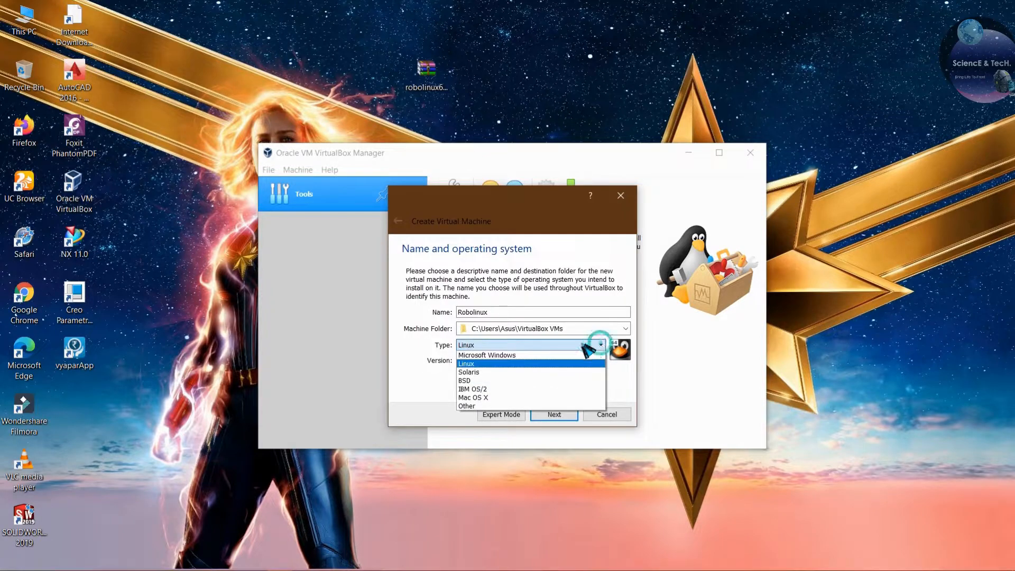
{"action": "left_click", "coordinate": [506, 364]}
{"action": "left_click", "coordinate": [507, 360]}
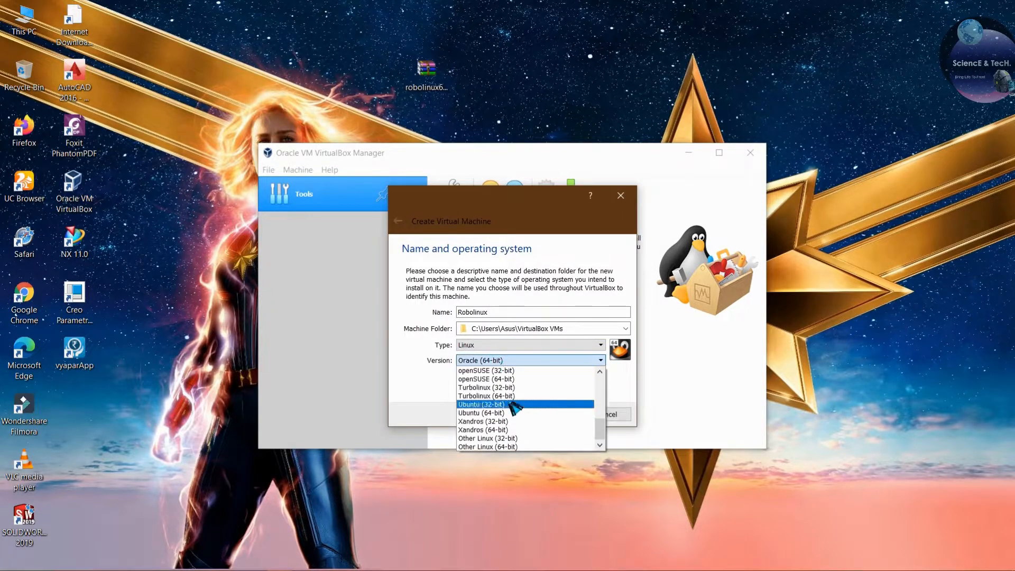
{"action": "left_click", "coordinate": [508, 447]}
{"action": "left_click", "coordinate": [569, 415]}
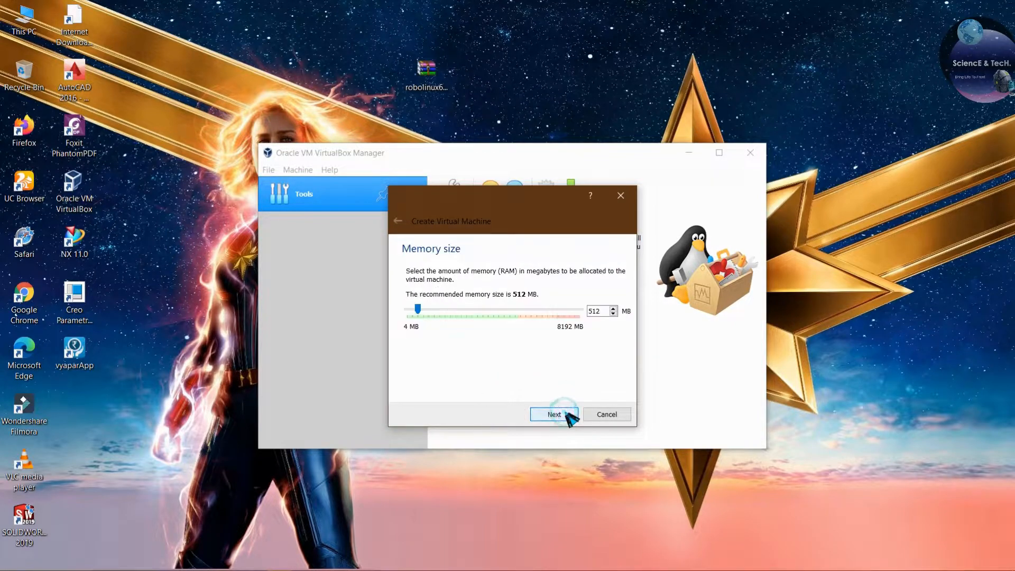
Allocate 4096 MB of memory to the machine and choose to create a virtual hard disk now
{"action": "left_click_drag", "start_coordinate": [420, 311], "coordinate": [506, 320]}
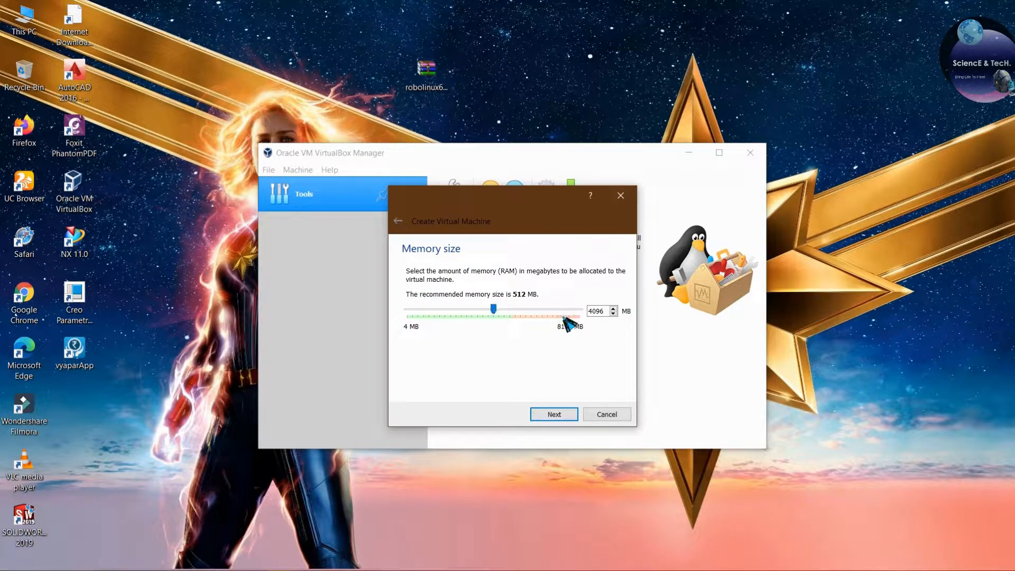
{"action": "left_click", "coordinate": [554, 416]}
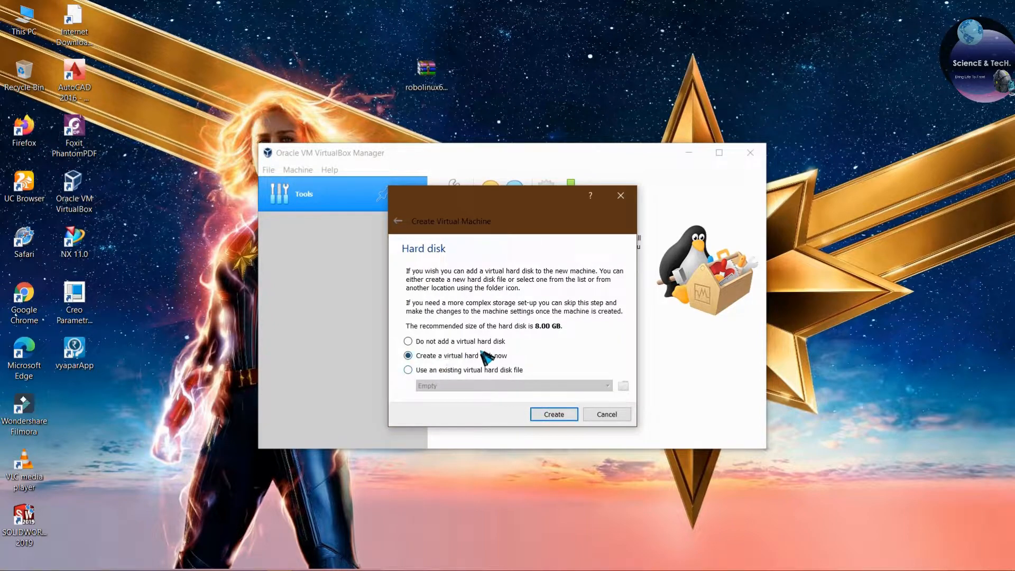
{"action": "left_click", "coordinate": [550, 414]}
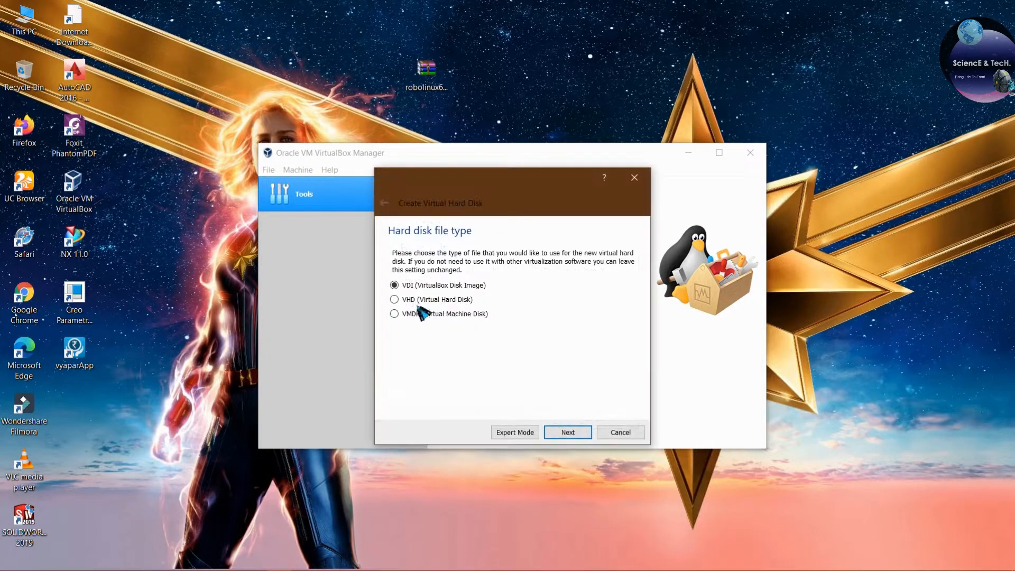
Create Robolinux.vdi as a dynamically allocated VDI disk with a size of 29.55 GB
{"action": "left_click", "coordinate": [559, 431]}
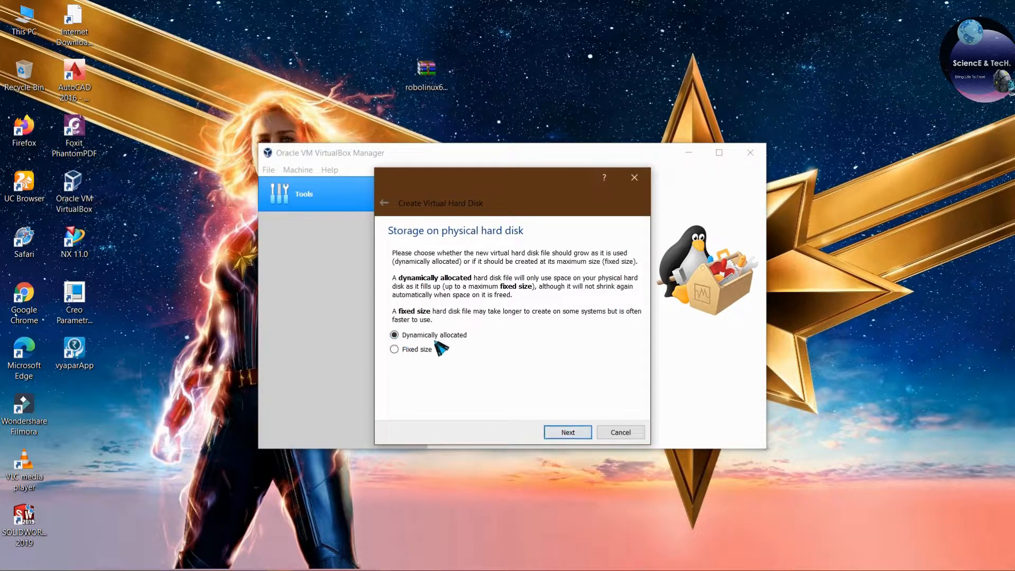
{"action": "left_click", "coordinate": [572, 430]}
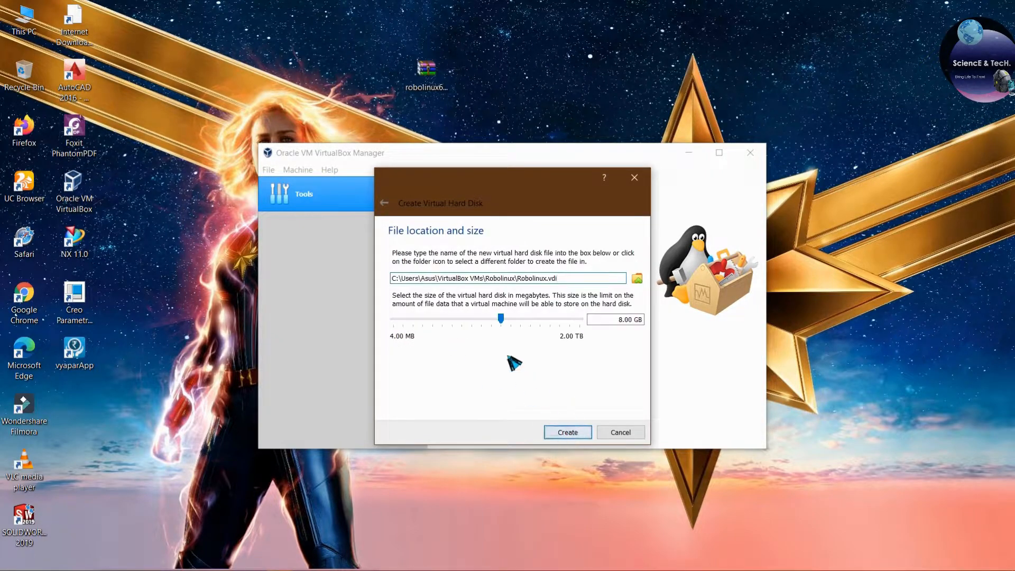
{"action": "left_click_drag", "start_coordinate": [501, 318], "coordinate": [529, 326]}
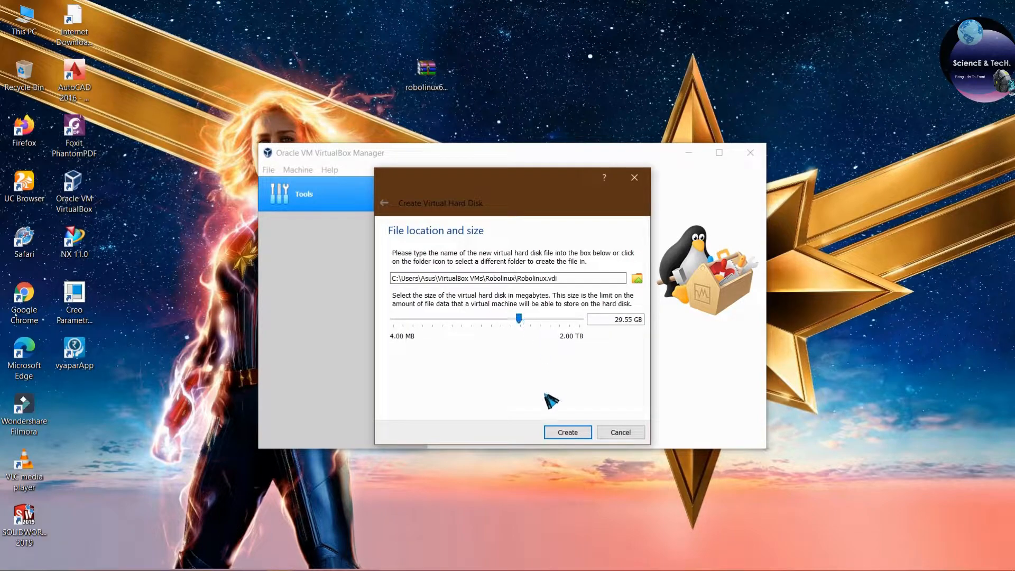
{"action": "left_click", "coordinate": [573, 430]}
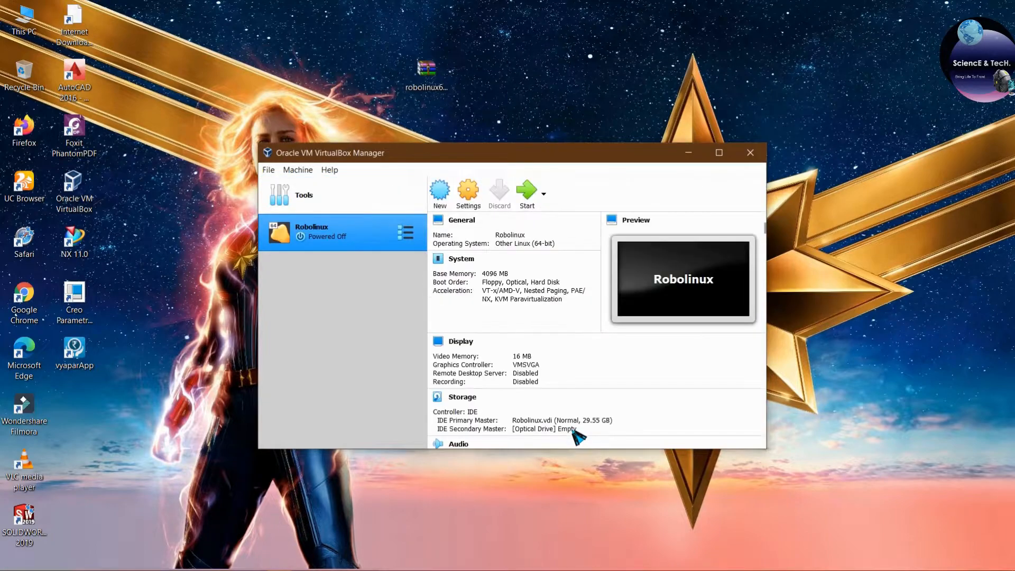
In the Robolinux machine's system settings, exclude Floppy from the boot order and assign 3 processors
{"action": "right_click", "coordinate": [365, 234]}
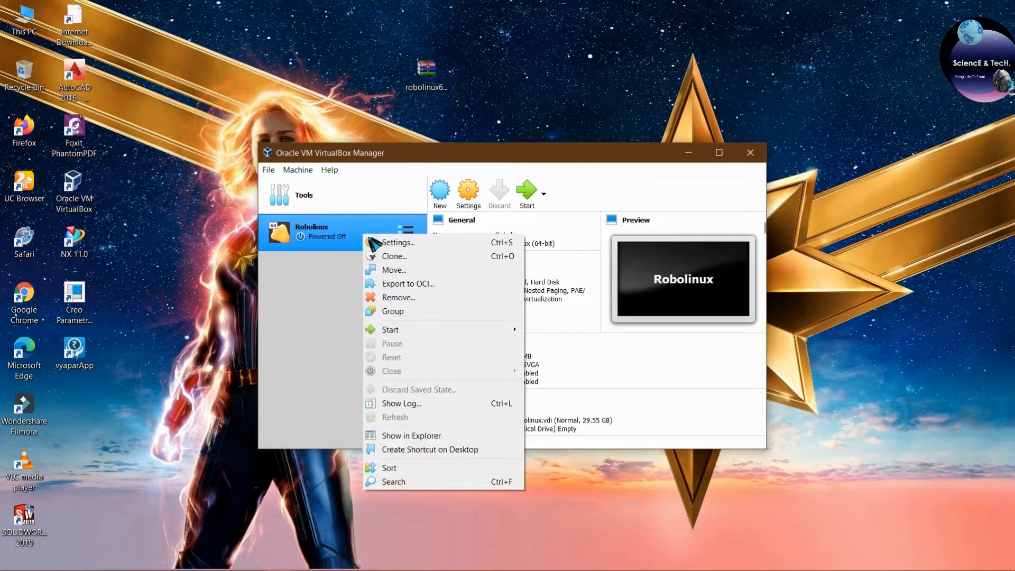
{"action": "left_click", "coordinate": [386, 256]}
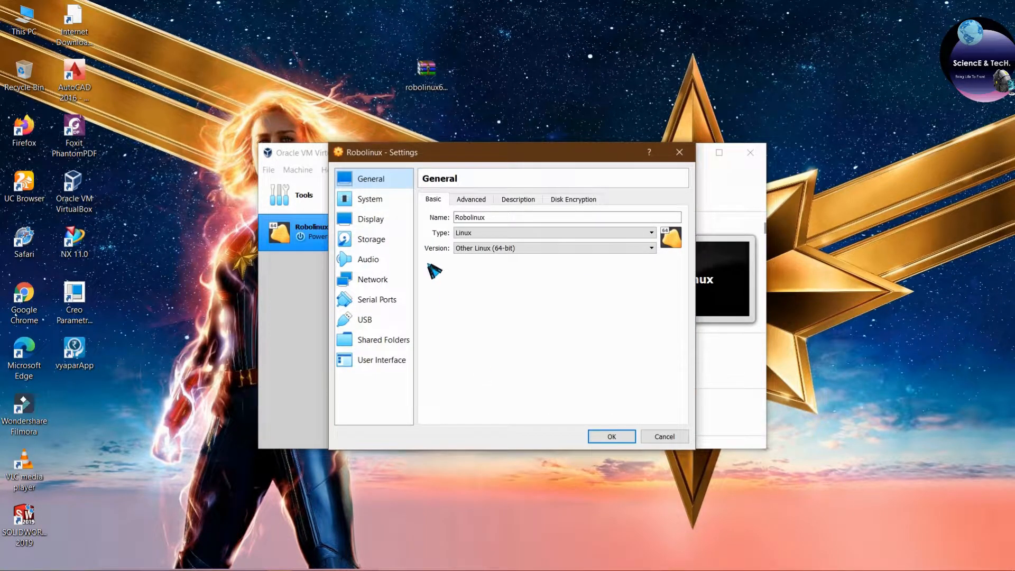
{"action": "left_click", "coordinate": [469, 200]}
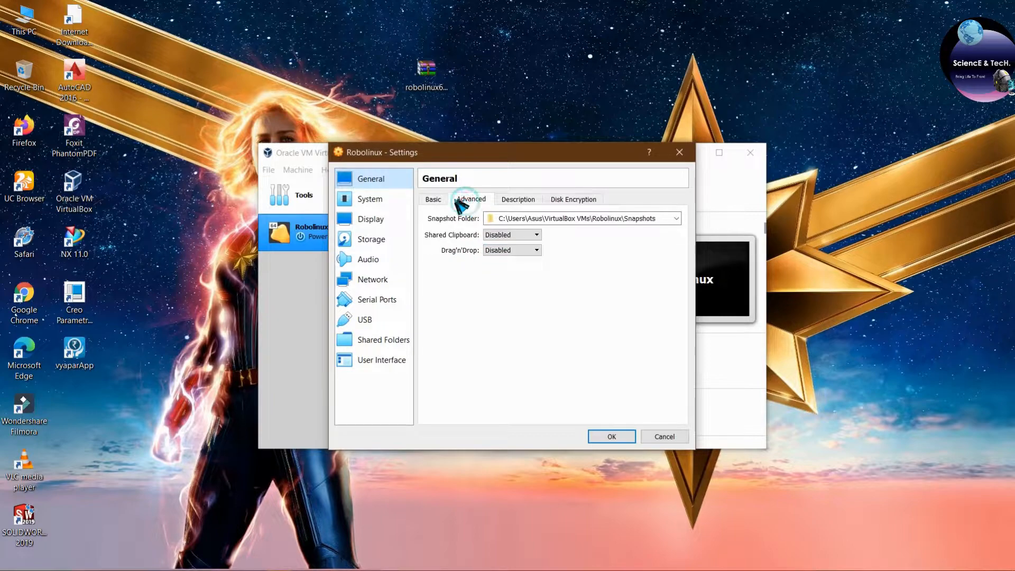
{"action": "left_click", "coordinate": [433, 199]}
{"action": "left_click", "coordinate": [373, 201]}
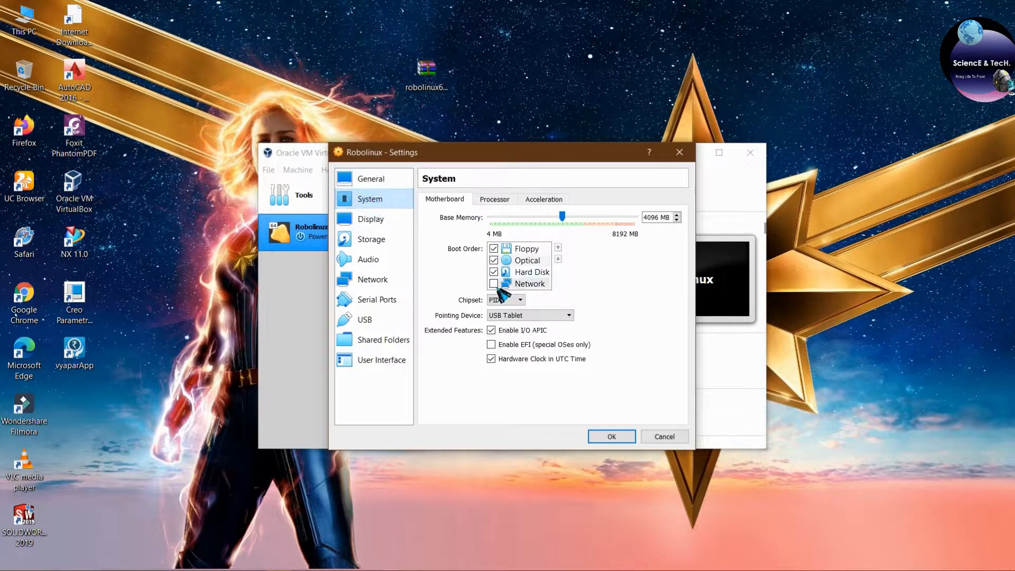
{"action": "left_click", "coordinate": [494, 248]}
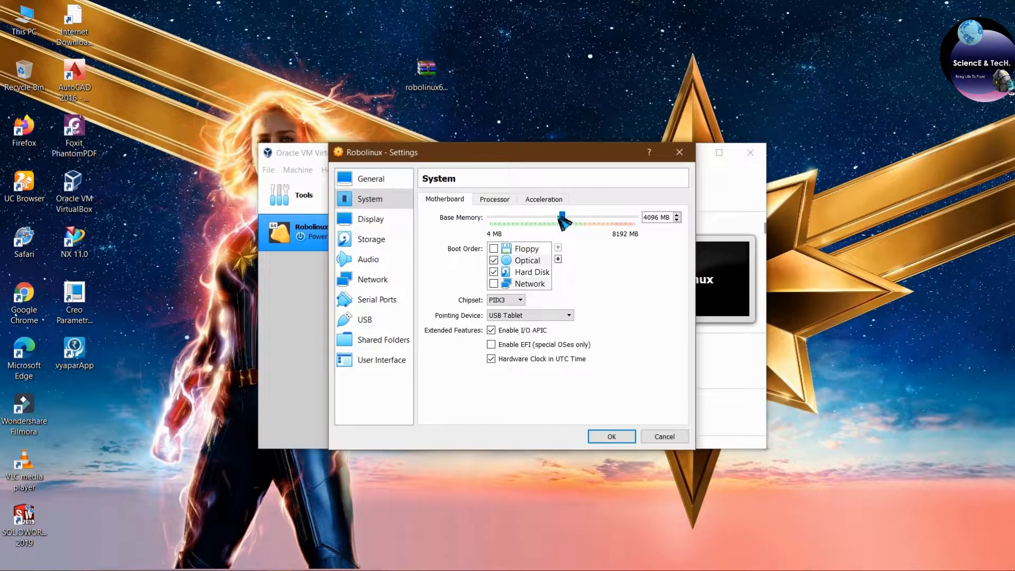
{"action": "left_click", "coordinate": [494, 199]}
{"action": "left_click_drag", "start_coordinate": [495, 219], "coordinate": [535, 218]}
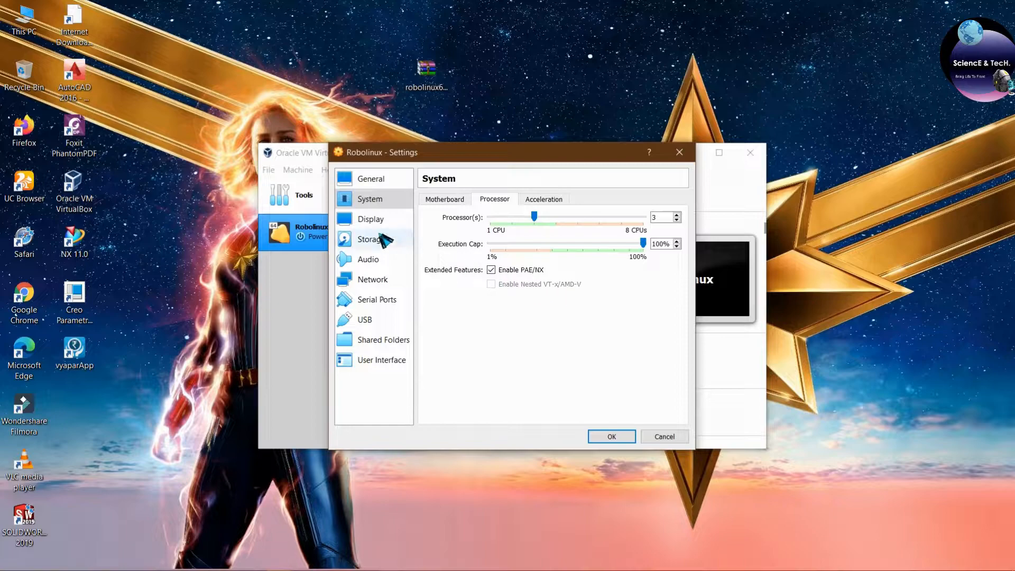
Set the machine's video memory to 128 MB, keep the VMSVGA graphics controller and enable 3D acceleration
{"action": "left_click", "coordinate": [370, 218]}
{"action": "left_click_drag", "start_coordinate": [509, 217], "coordinate": [640, 219]}
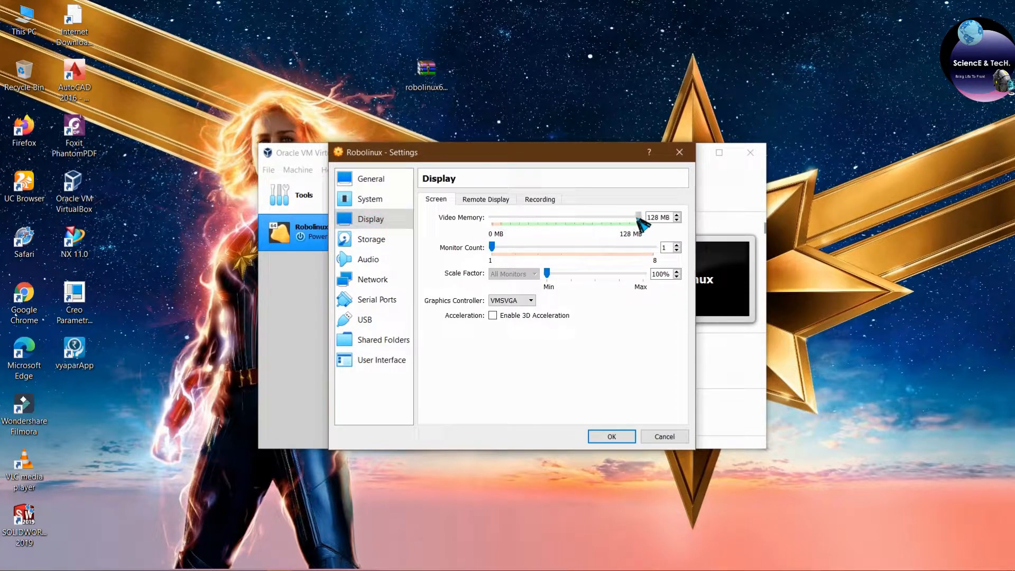
{"action": "left_click", "coordinate": [517, 300]}
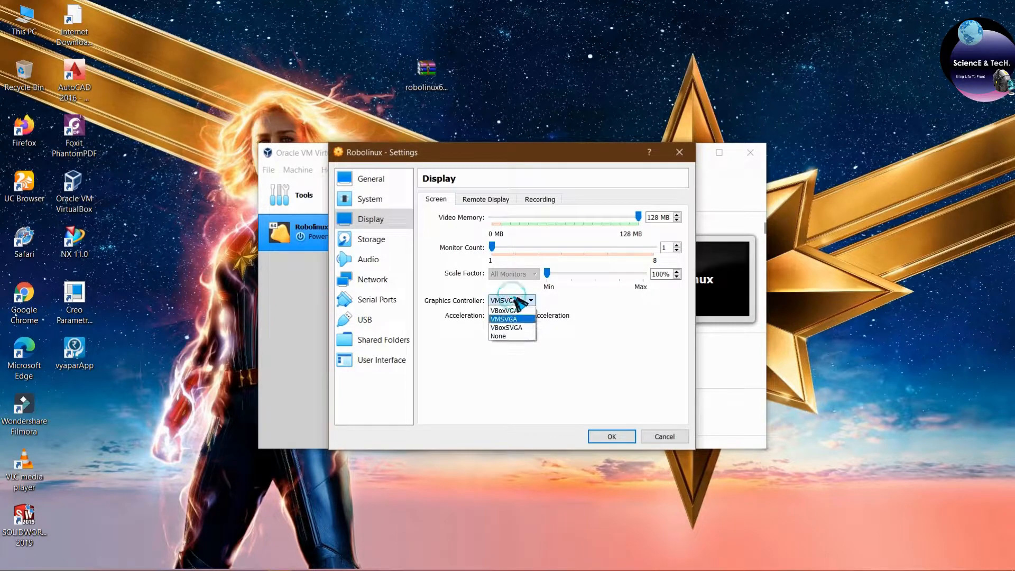
{"action": "left_click", "coordinate": [500, 312]}
{"action": "left_click", "coordinate": [493, 315]}
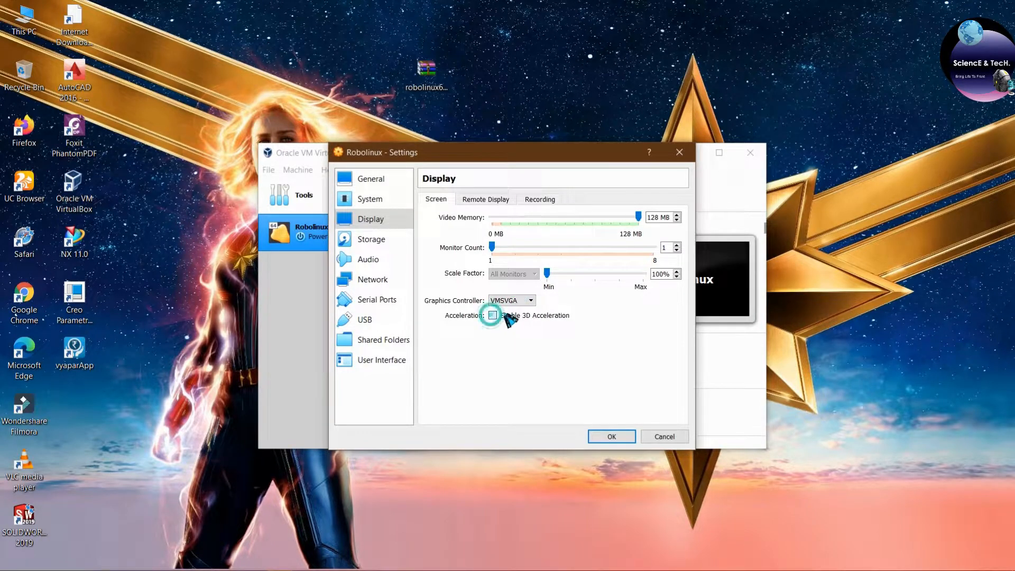
Attach robolinux64-cinnamon-v11.01-beta.iso from the Desktop to the machine's empty optical drive
{"action": "left_click", "coordinate": [376, 238]}
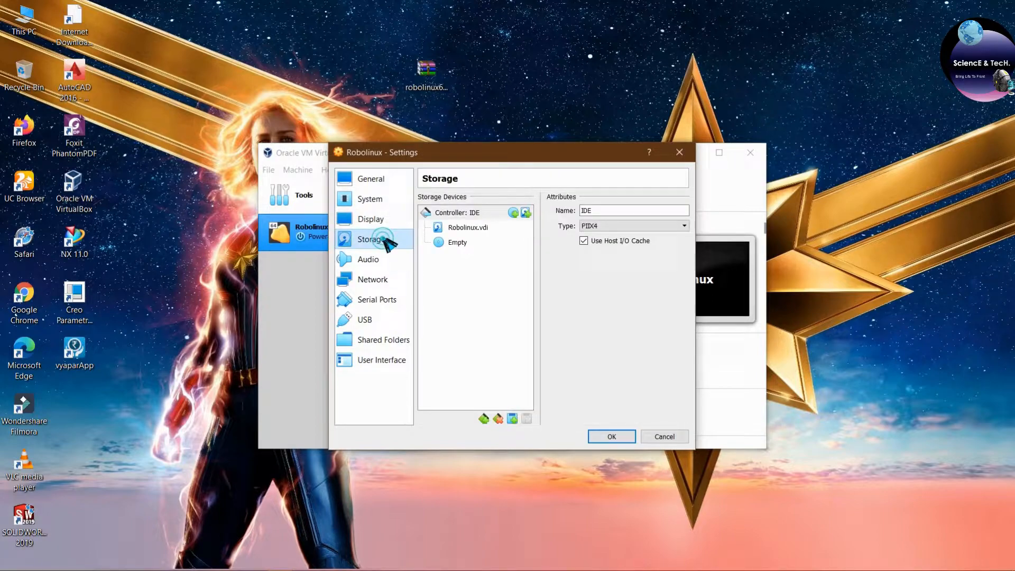
{"action": "left_click", "coordinate": [458, 242]}
{"action": "left_click", "coordinate": [681, 212]}
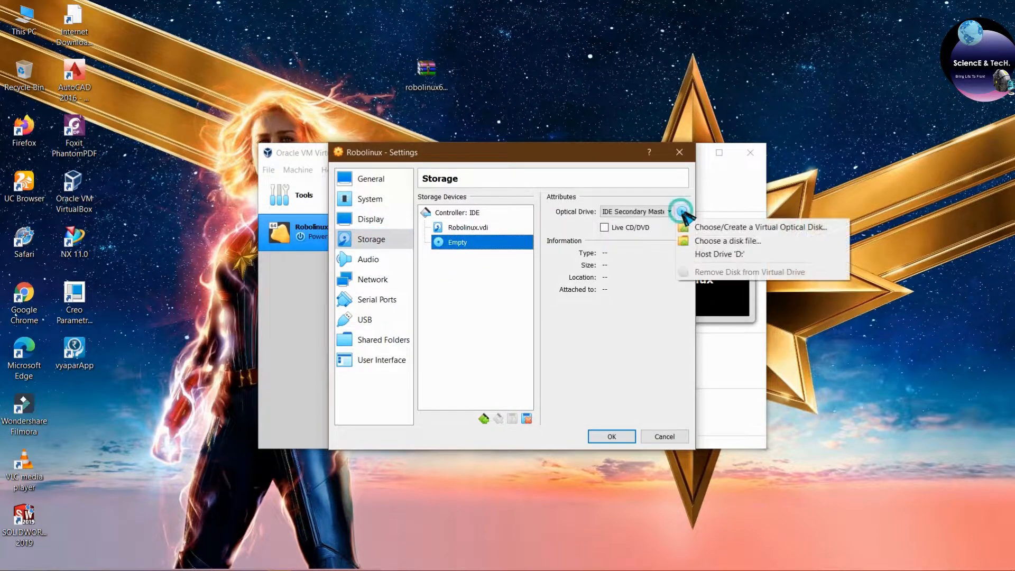
{"action": "left_click", "coordinate": [690, 241]}
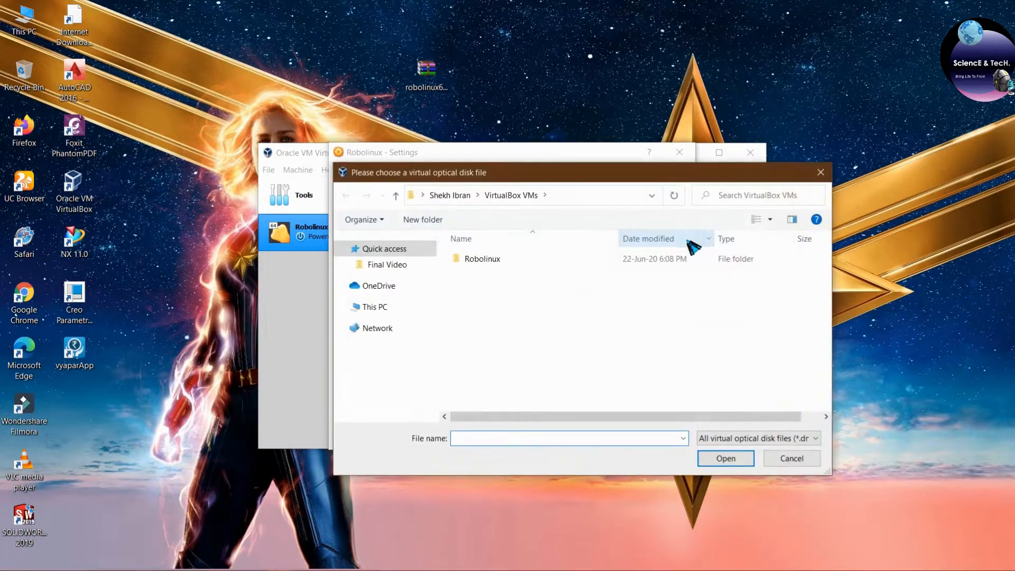
{"action": "left_click", "coordinate": [387, 307]}
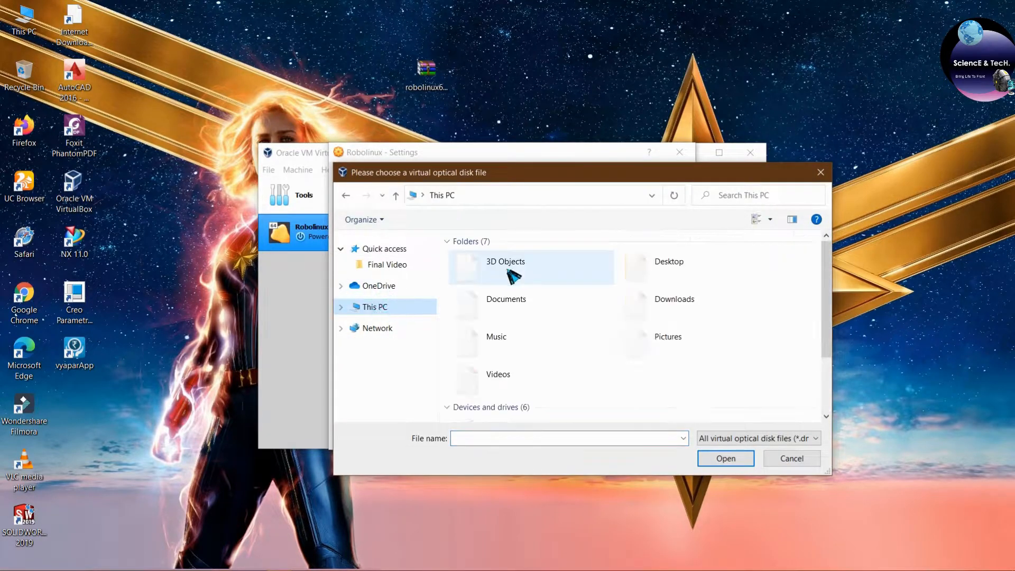
{"action": "double_click", "coordinate": [674, 264]}
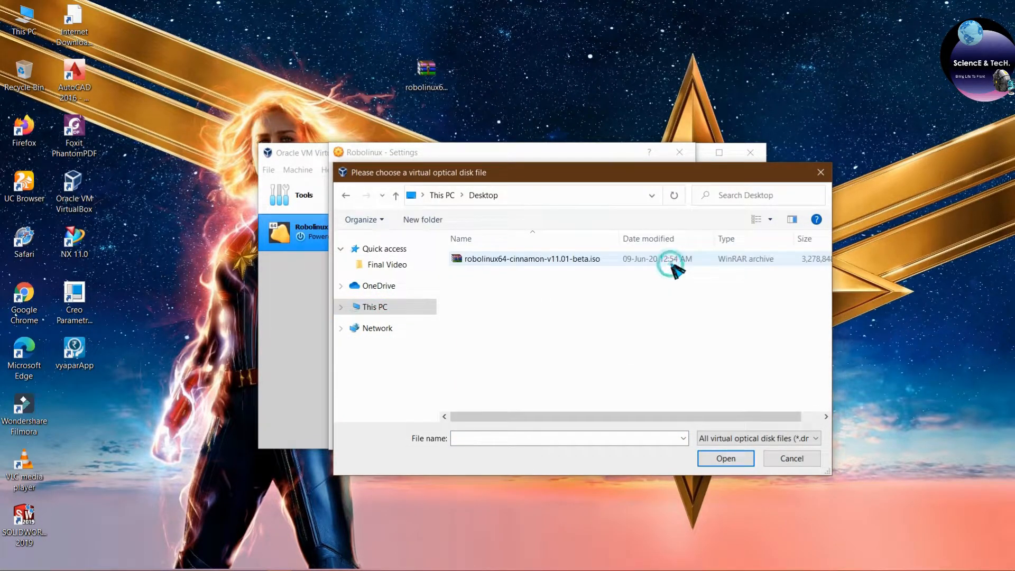
{"action": "left_click", "coordinate": [555, 259]}
{"action": "left_click", "coordinate": [442, 100]}
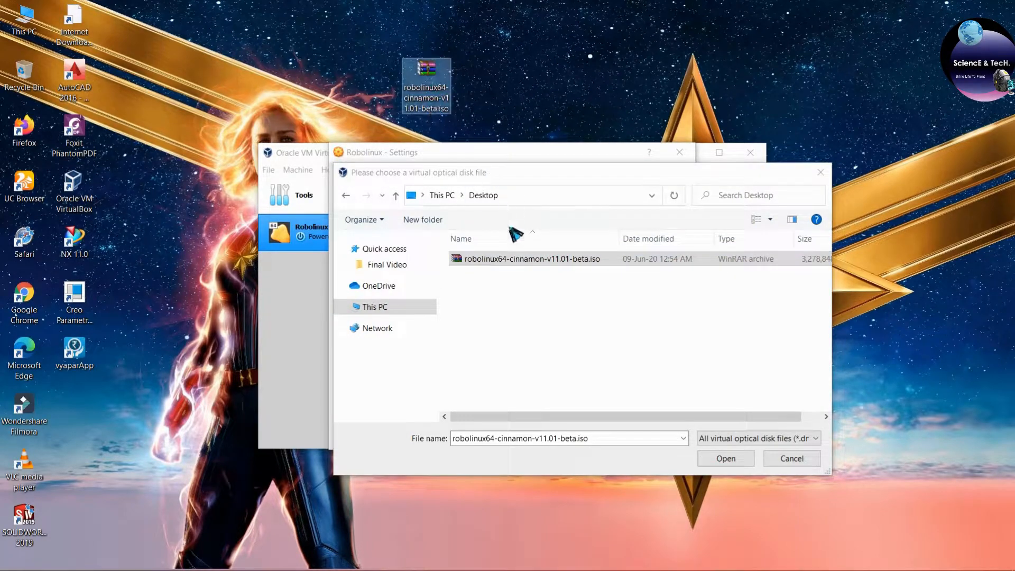
{"action": "left_click", "coordinate": [521, 260]}
{"action": "left_click", "coordinate": [720, 458]}
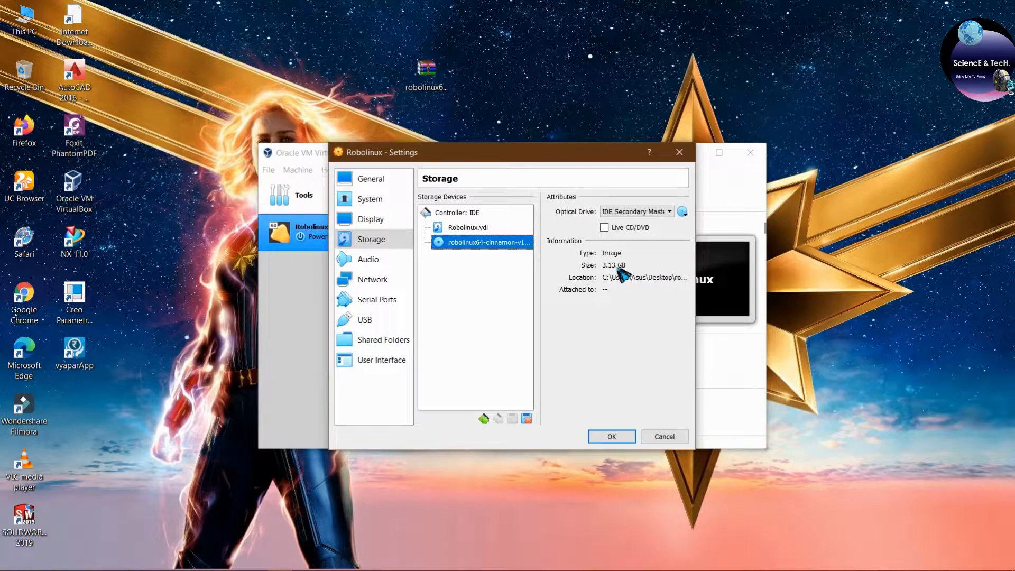
Switch the Robolinux machine's USB controller to USB 3.0 (xHCI) and save the machine settings
{"action": "left_click", "coordinate": [379, 319]}
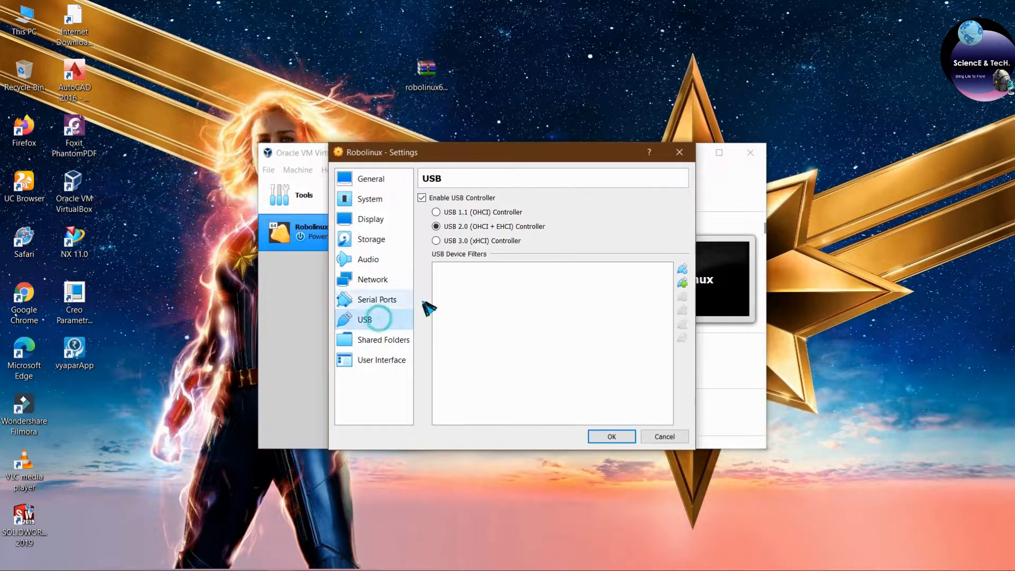
{"action": "left_click", "coordinate": [436, 241]}
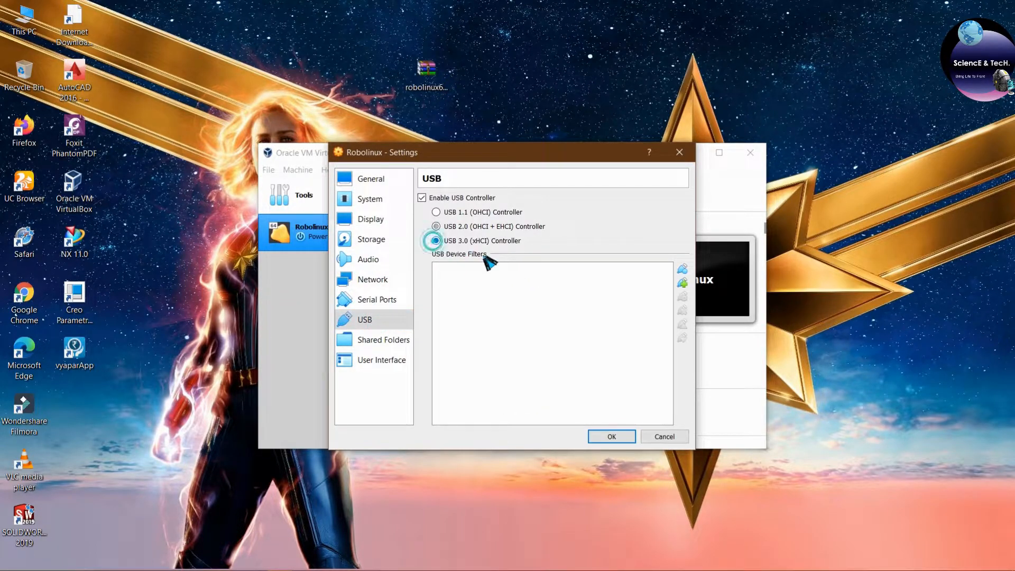
{"action": "left_click", "coordinate": [613, 438]}
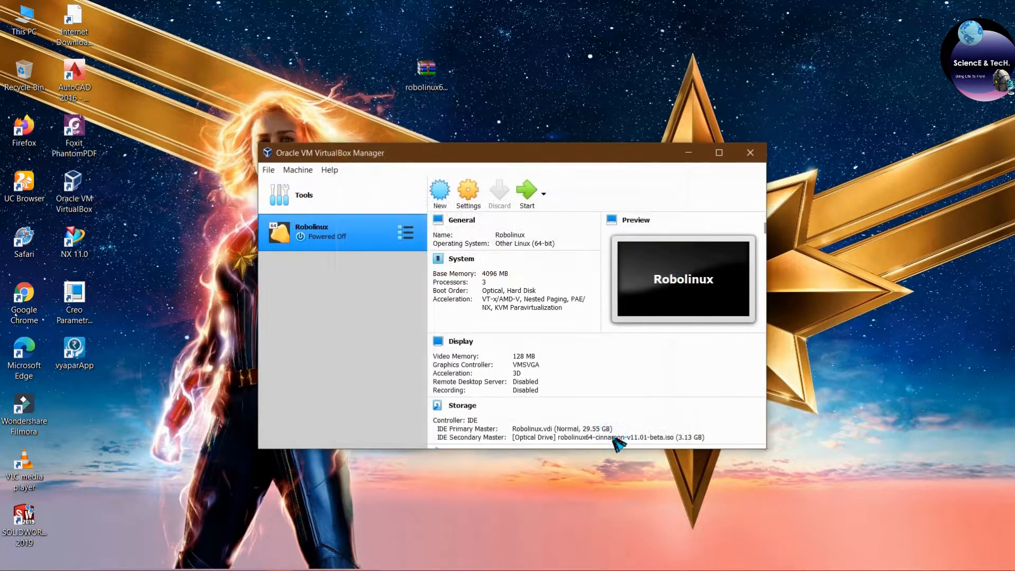
Start the Robolinux machine with robolinux64-cinnamon-v11.01-beta.iso as the start-up disk and maximize its window
{"action": "left_click", "coordinate": [523, 195]}
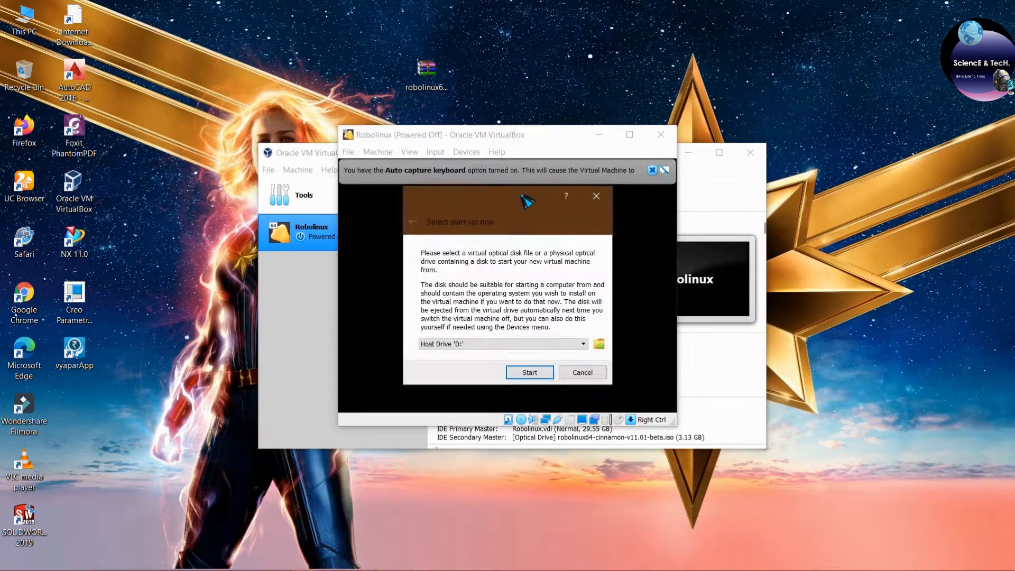
{"action": "left_click", "coordinate": [480, 343]}
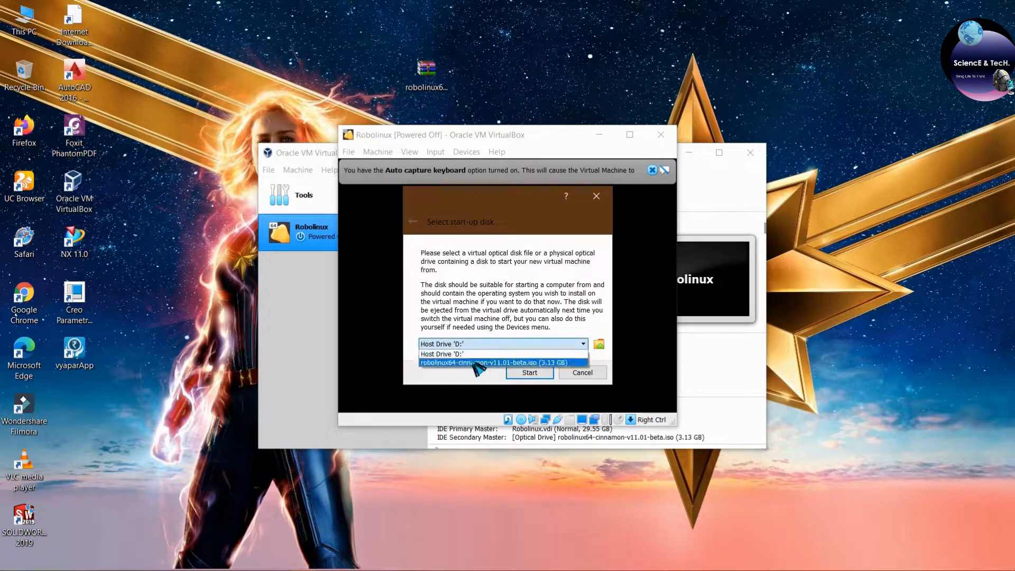
{"action": "left_click", "coordinate": [474, 363]}
{"action": "left_click", "coordinate": [528, 372]}
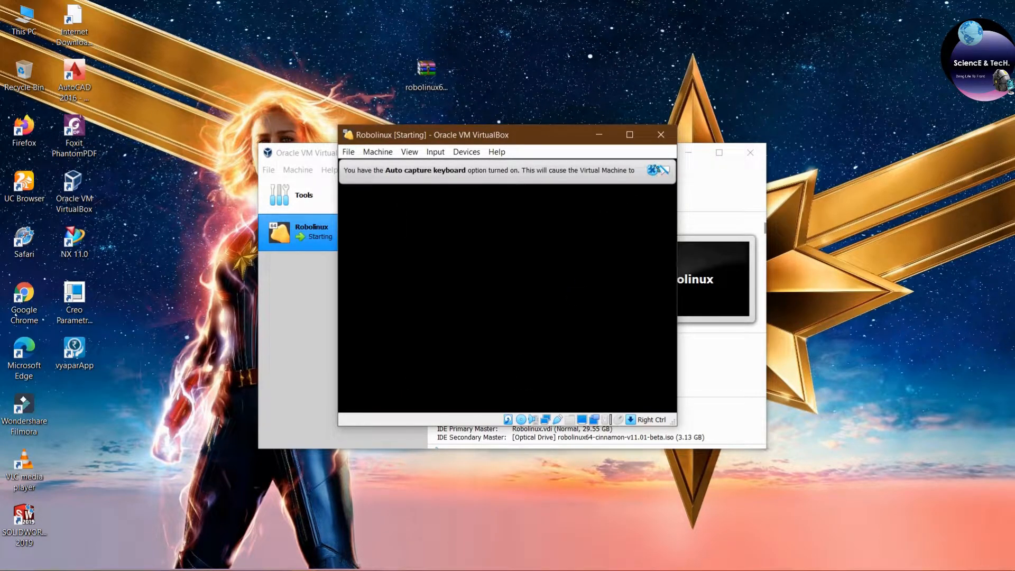
{"action": "left_click", "coordinate": [649, 165]}
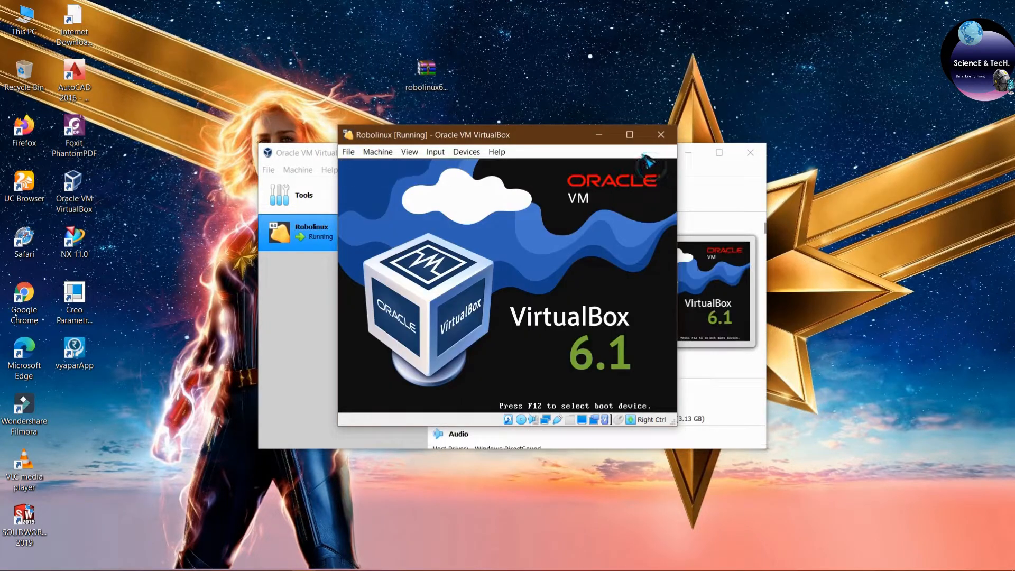
{"action": "left_click", "coordinate": [630, 134]}
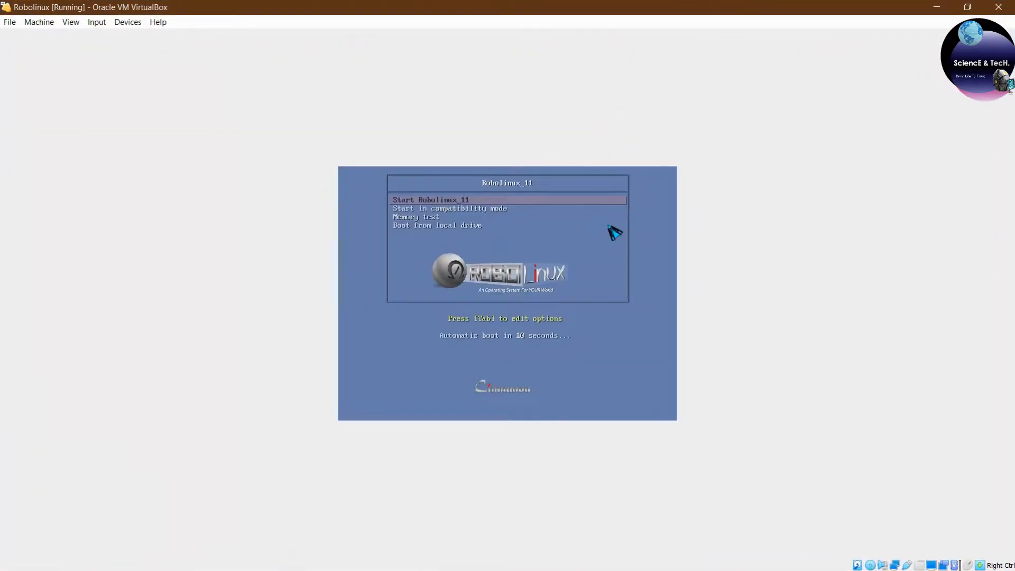
Boot the live system with the Start Robolinux_11 entry and dismiss the mouse pointer integration notice
{"action": "key", "text": "Down"}
{"action": "key", "text": "Down"}
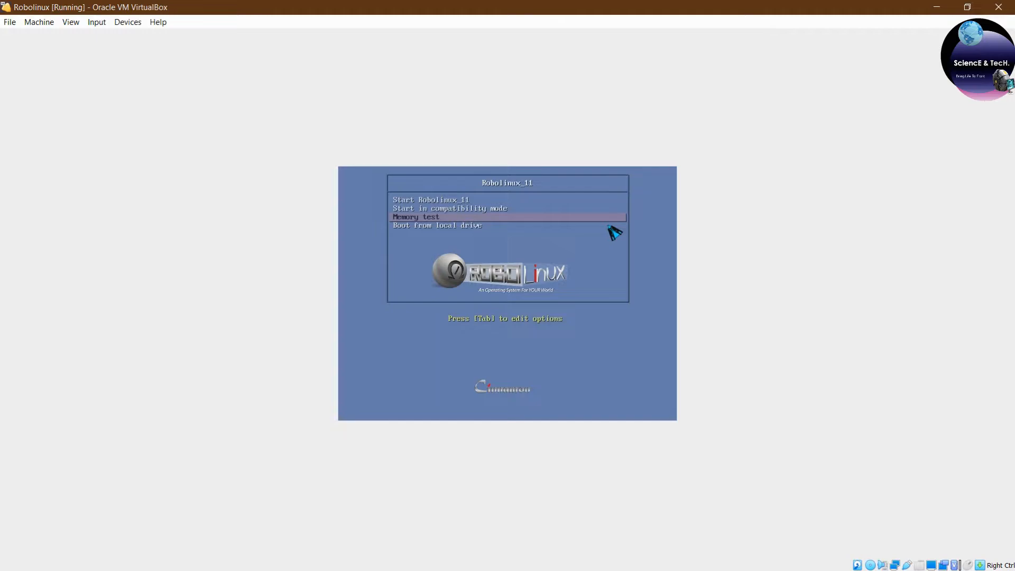
{"action": "key", "text": "Down"}
{"action": "key", "text": "Up"}
{"action": "key", "text": "Up"}
{"action": "key", "text": "Up"}
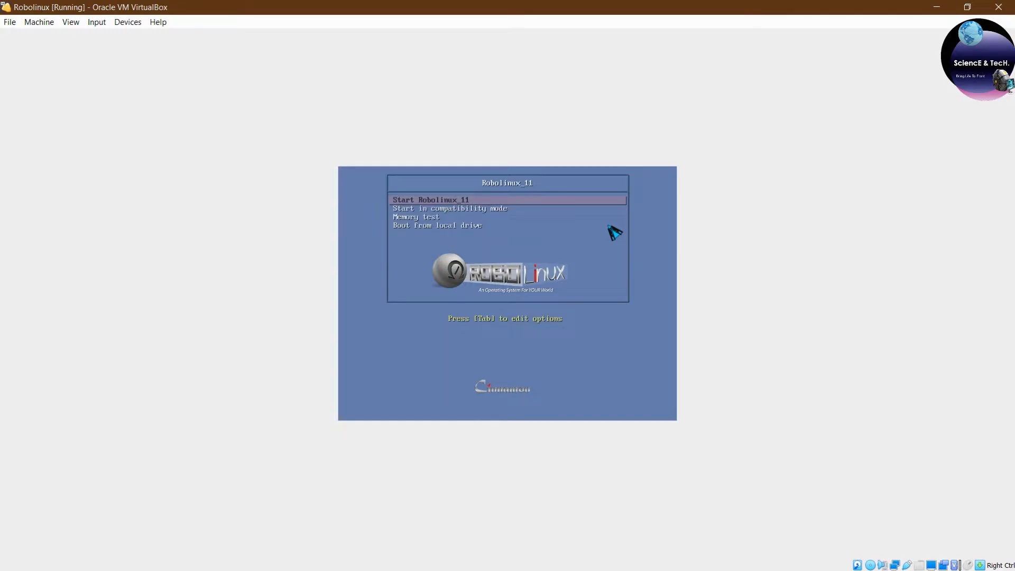
{"action": "key", "text": "Return"}
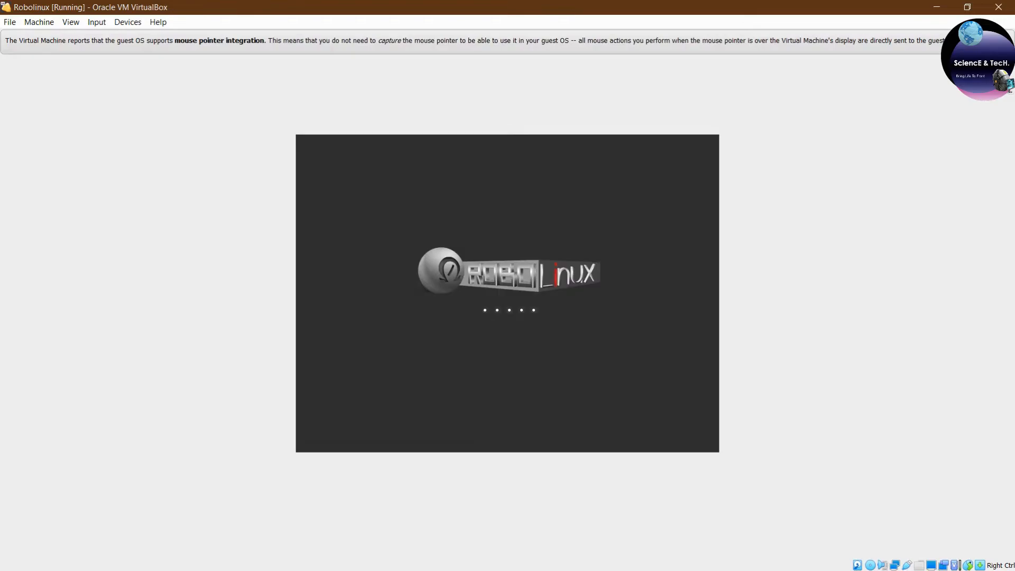
{"action": "left_click", "coordinate": [1007, 41]}
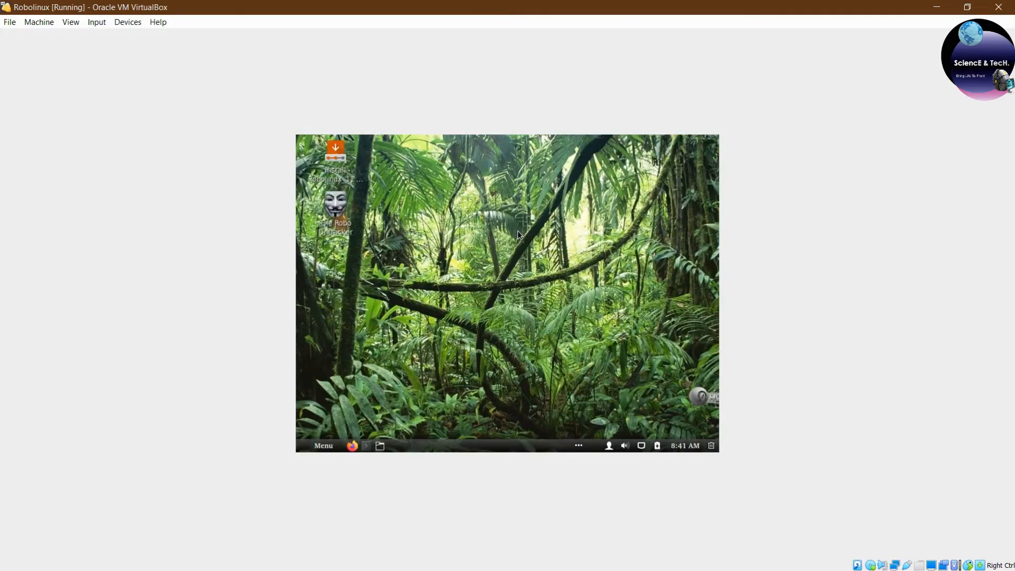
{"action": "left_click", "coordinate": [318, 447]}
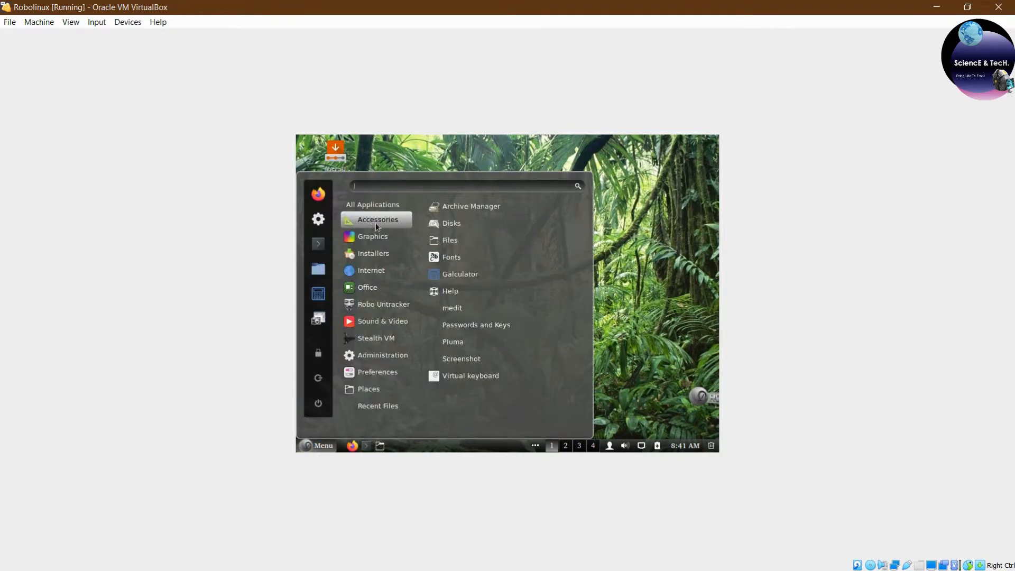
{"action": "mouse_move", "coordinate": [378, 354]}
{"action": "left_click", "coordinate": [649, 218]}
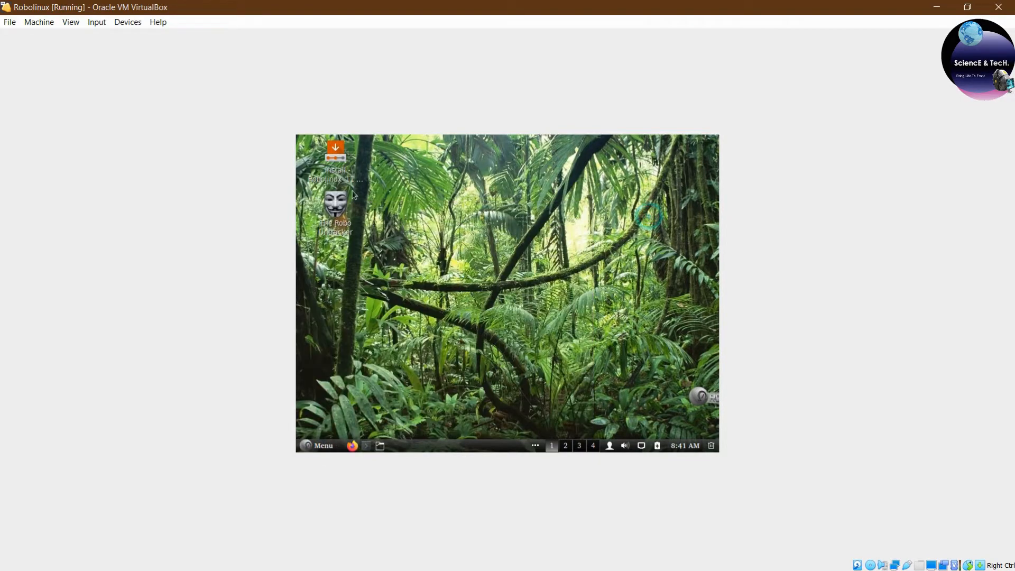
Launch the Robolinux installer from the live desktop, accepting English as the language and English (US) as the keyboard layout
{"action": "right_click", "coordinate": [340, 155]}
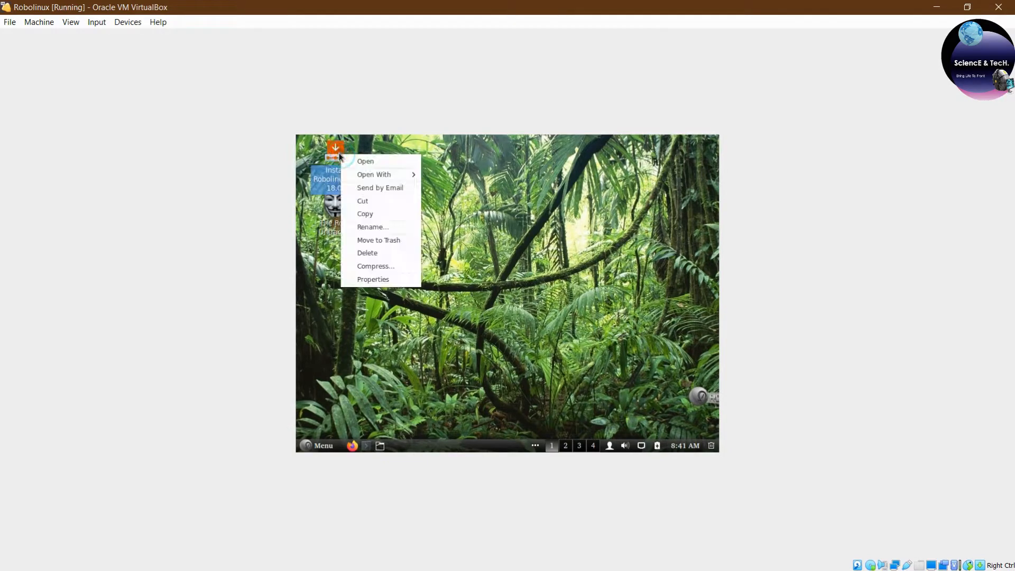
{"action": "left_click", "coordinate": [352, 161]}
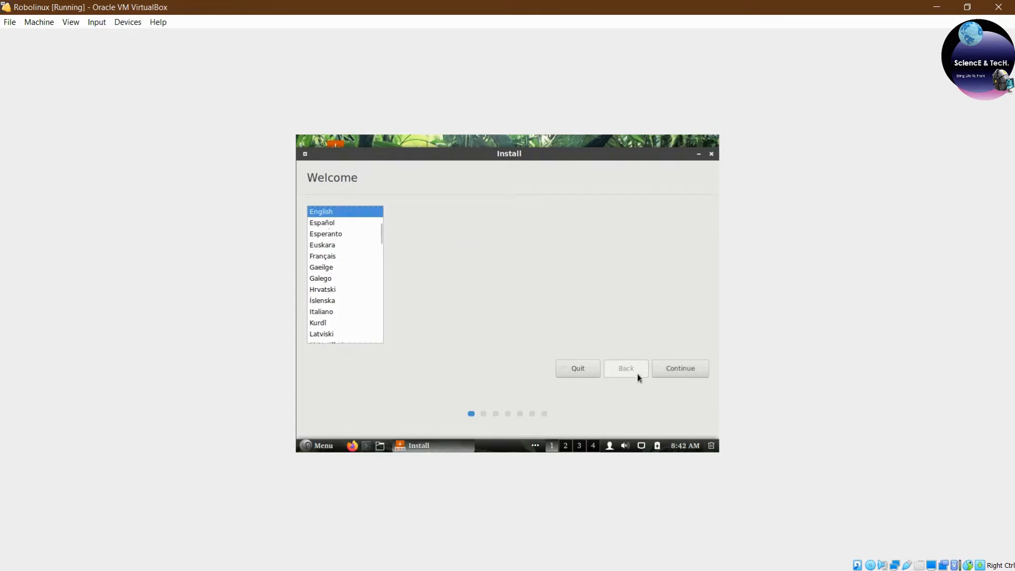
{"action": "left_click", "coordinate": [677, 370]}
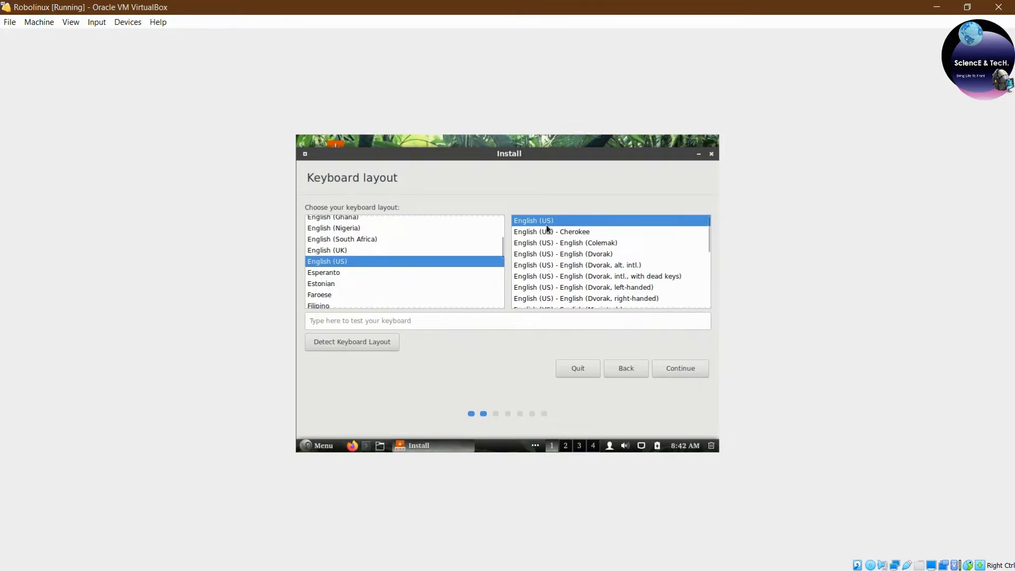
{"action": "left_click", "coordinate": [677, 367]}
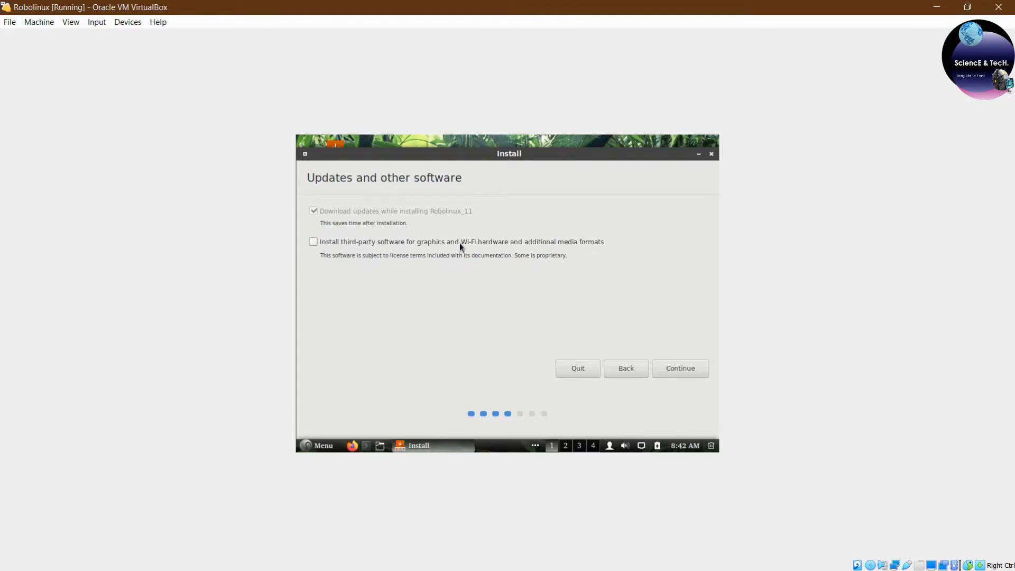
Leave third-party software unselected and choose to erase the disk and install Robolinux_11, approving the disk changes
{"action": "left_click", "coordinate": [682, 372]}
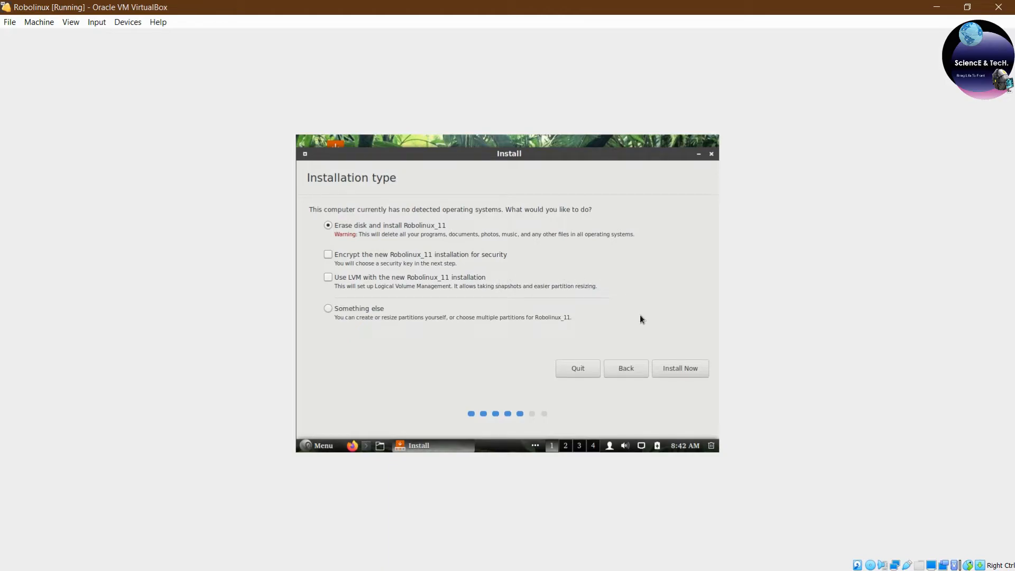
{"action": "left_click", "coordinate": [675, 372]}
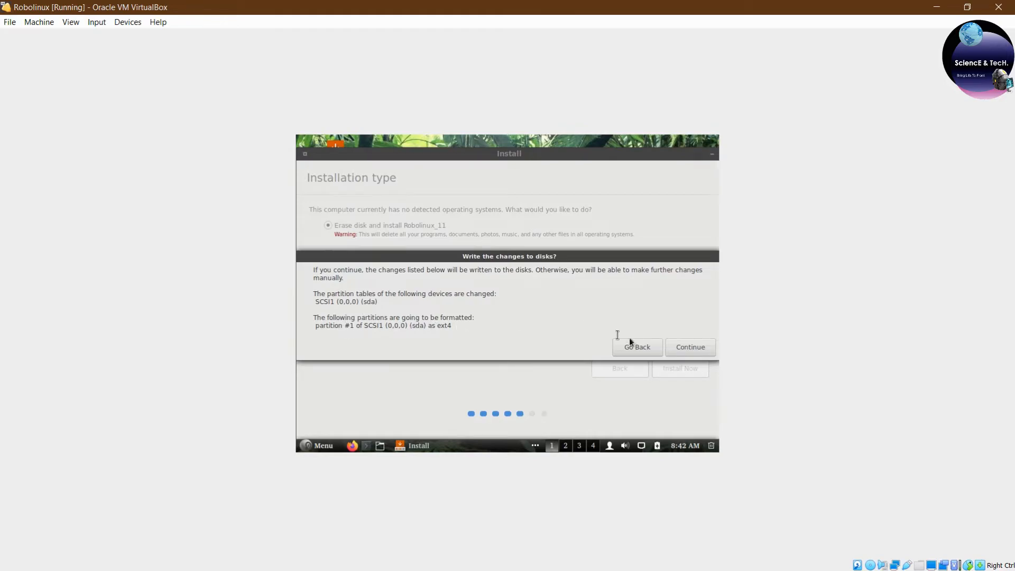
{"action": "left_click", "coordinate": [691, 347]}
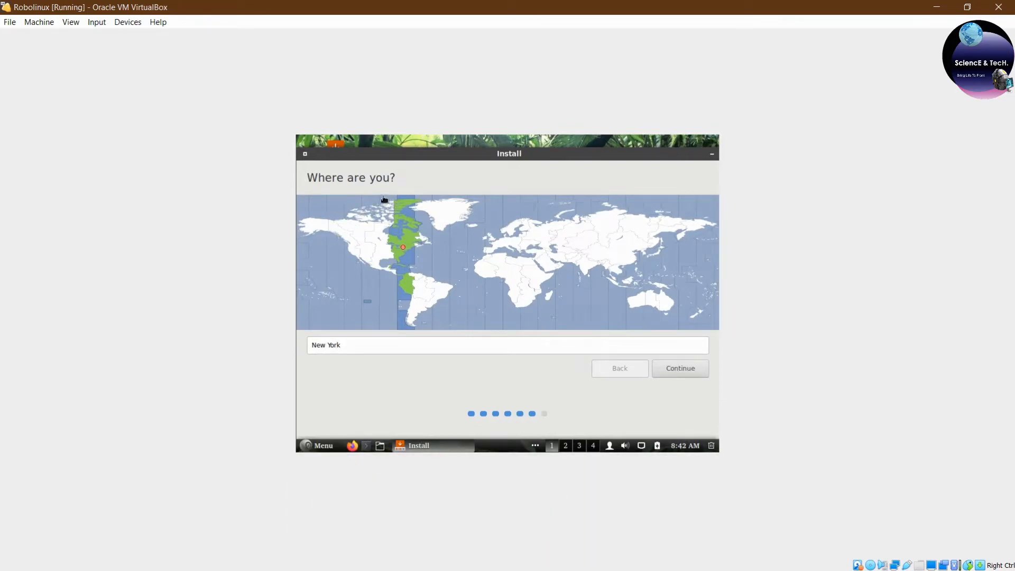
Replace the installer's location with India Time and continue to the user account details
{"action": "left_click", "coordinate": [357, 344]}
{"action": "left_click_drag", "start_coordinate": [357, 344], "coordinate": [301, 348]}
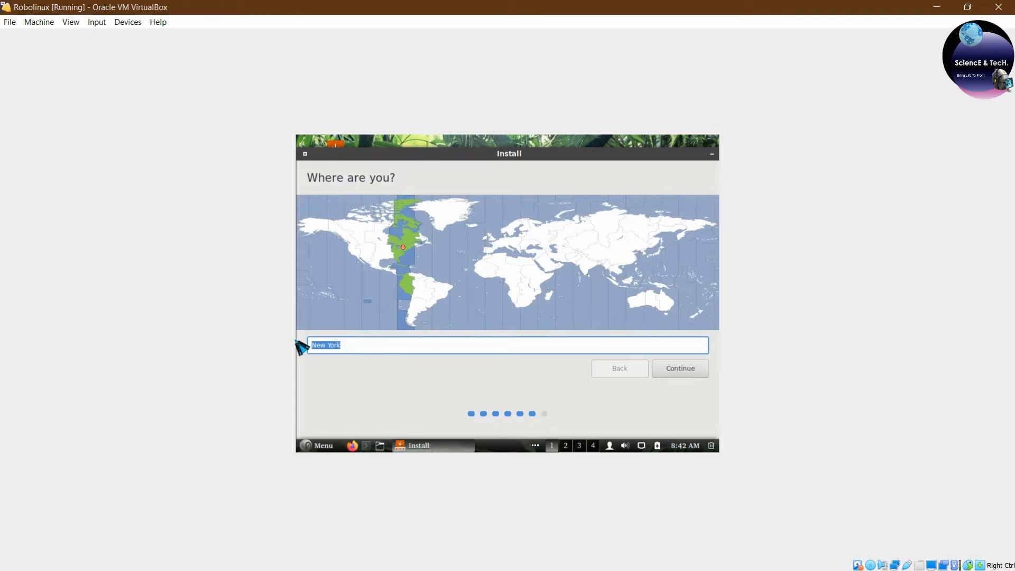
{"action": "type", "text": "ind"}
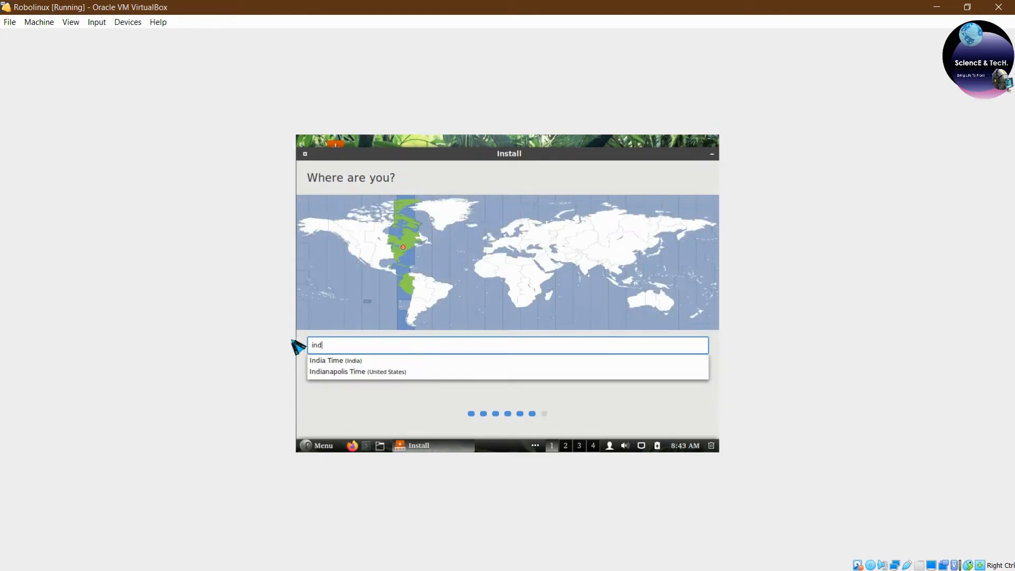
{"action": "left_click", "coordinate": [334, 362]}
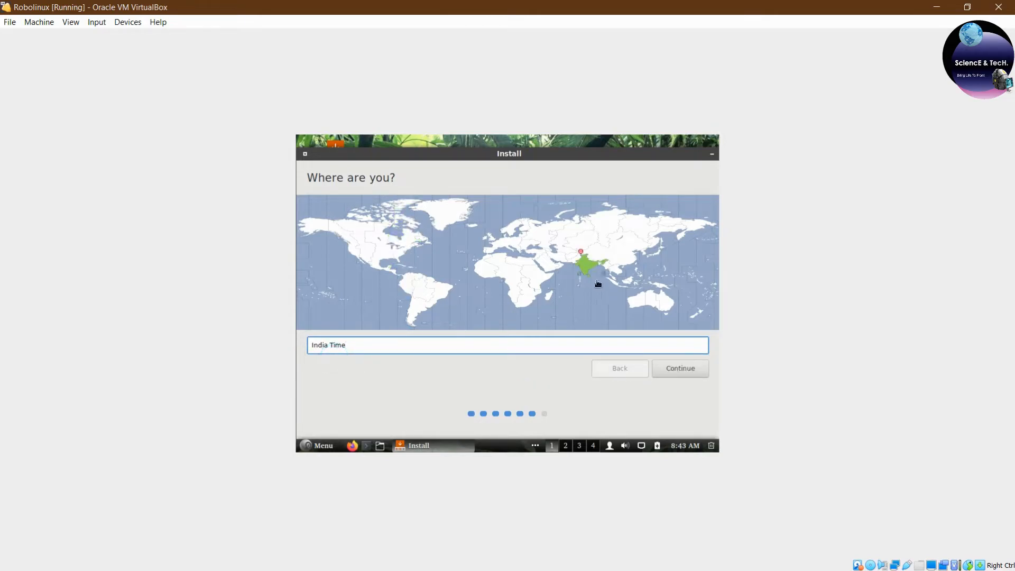
{"action": "left_click", "coordinate": [673, 367]}
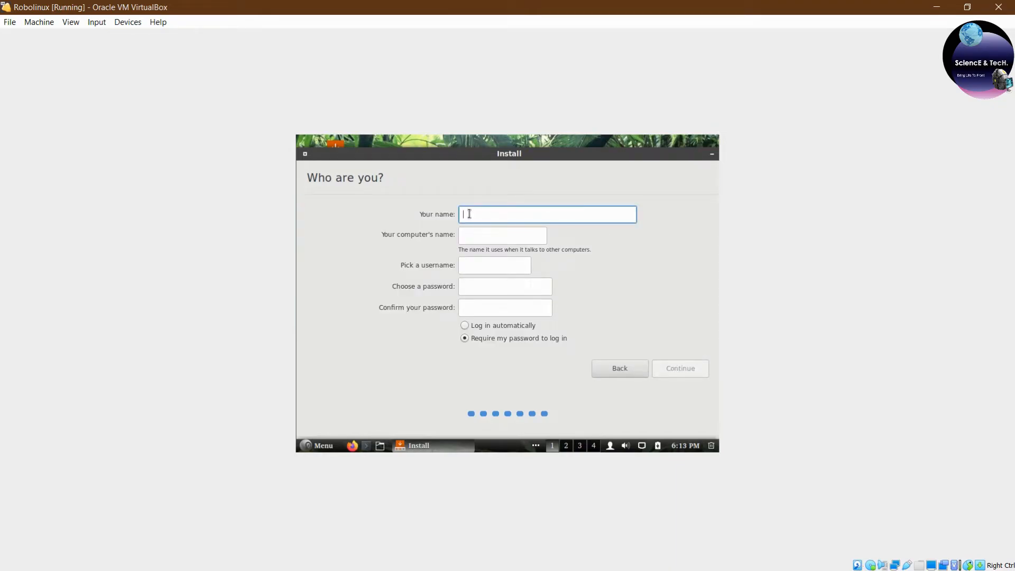
Enter the user's name and set the computer's name to sciencetechworld, keeping the suggested username
{"action": "type", "text": "Sk. Ibran"}
{"action": "key", "text": "Tab"}
{"action": "key", "text": "BackSpace"}
{"action": "key", "text": "BackSpace"}
{"action": "key", "text": "BackSpace"}
{"action": "key", "text": "BackSpace"}
{"action": "key", "text": "BackSpace"}
{"action": "key", "text": "BackSpace"}
{"action": "key", "text": "BackSpace"}
{"action": "key", "text": "BackSpace"}
{"action": "key", "text": "BackSpace"}
{"action": "key", "text": "BackSpace"}
{"action": "key", "text": "BackSpace"}
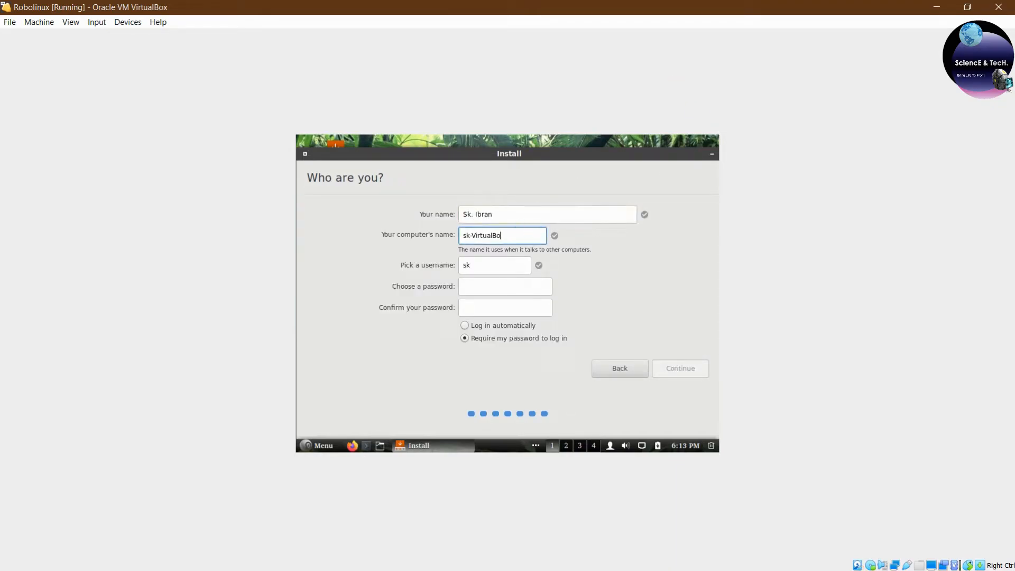
{"action": "key", "text": "BackSpace"}
{"action": "type", "text": "ciencetechworld"}
{"action": "key", "text": "Tab"}
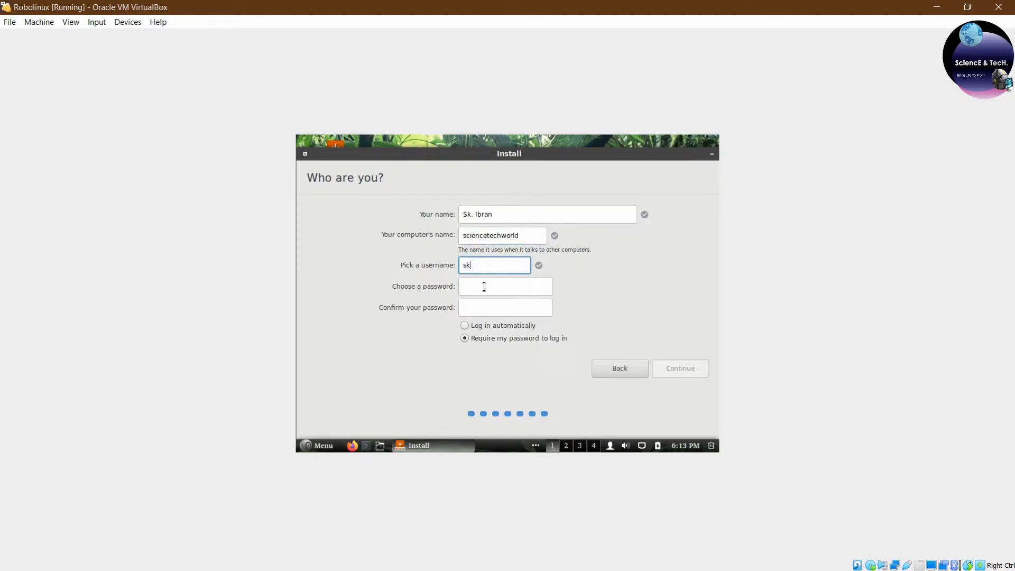
Enter and confirm the account password, keep the password required at login, and proceed with the installation
{"action": "left_click", "coordinate": [482, 287]}
{"action": "type", "text": "*********"}
{"action": "key", "text": "Tab"}
{"action": "type", "text": "*********"}
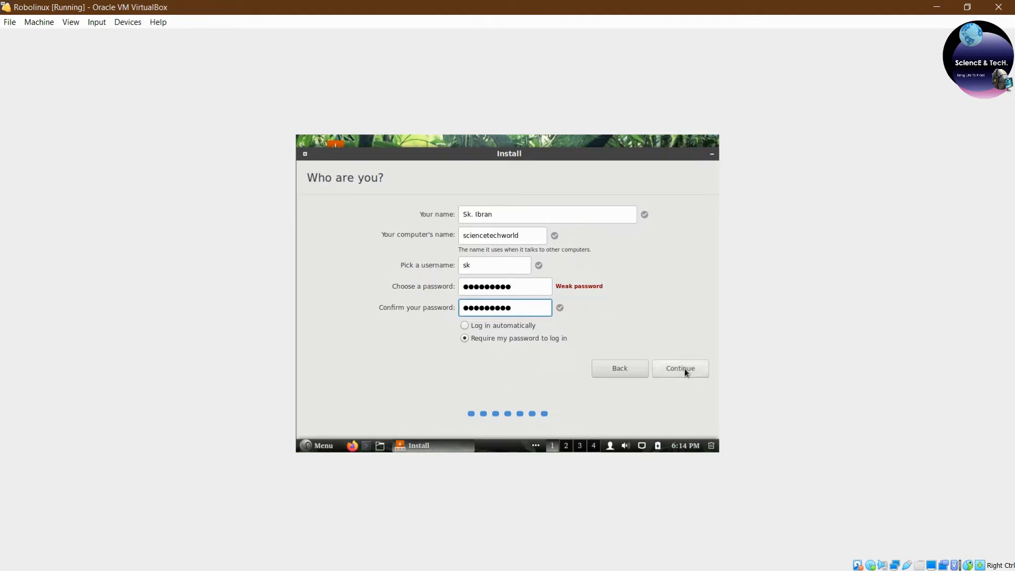
{"action": "left_click", "coordinate": [684, 368]}
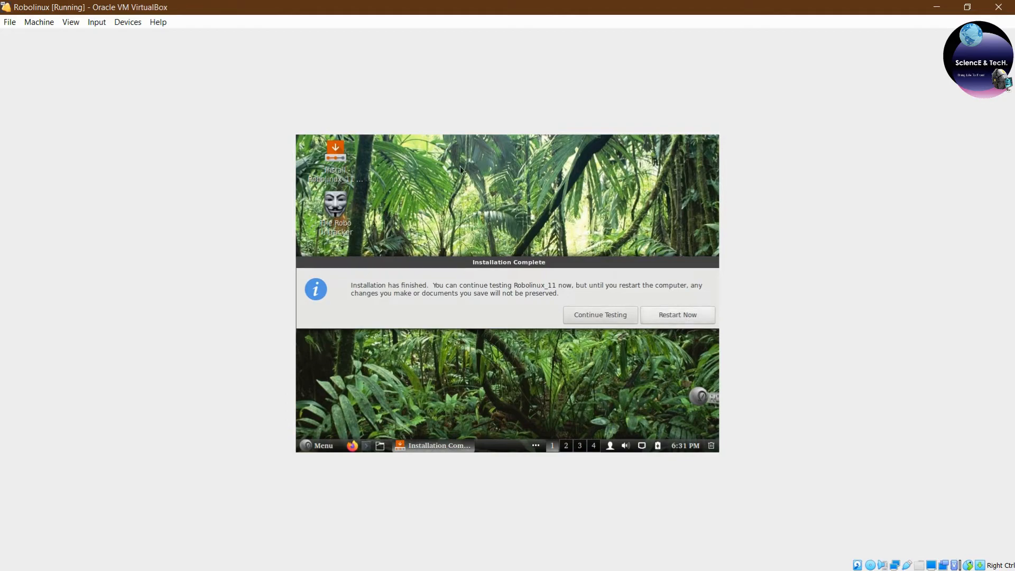
Remove the Robolinux ISO from the virtual optical drive with a forced unmount and restart the installed system
{"action": "left_click", "coordinate": [126, 22]}
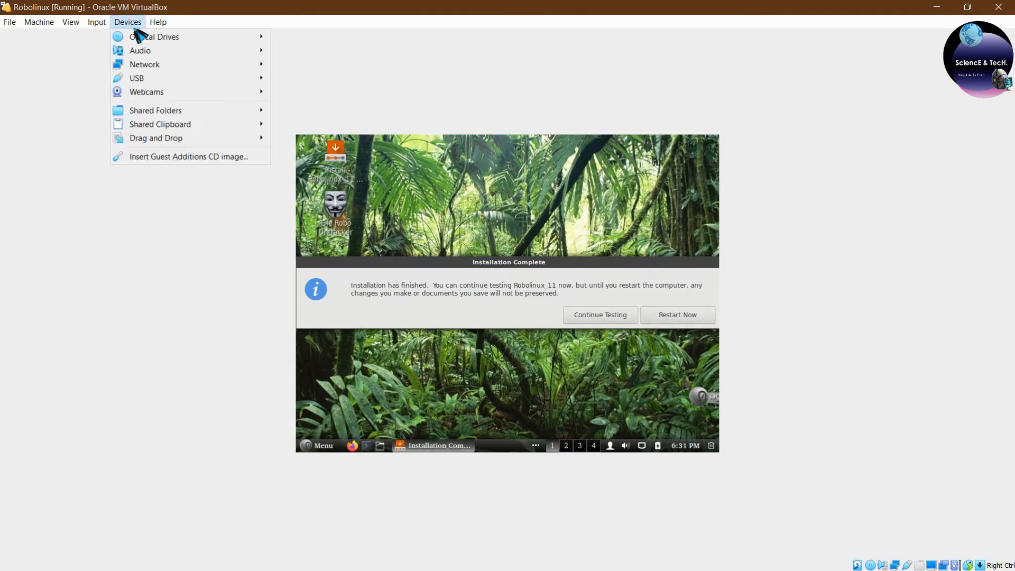
{"action": "mouse_move", "coordinate": [226, 39]}
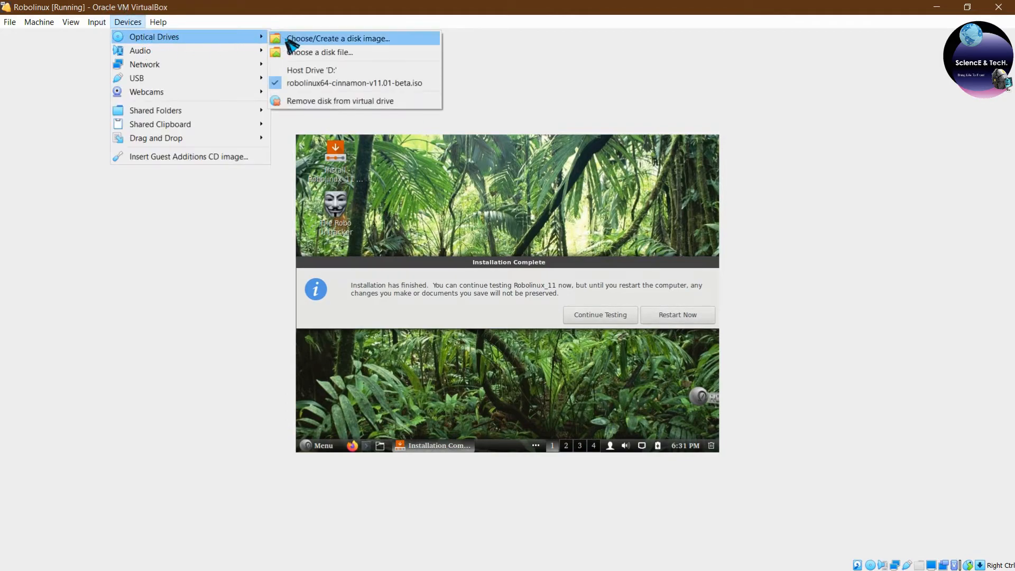
{"action": "left_click", "coordinate": [305, 101]}
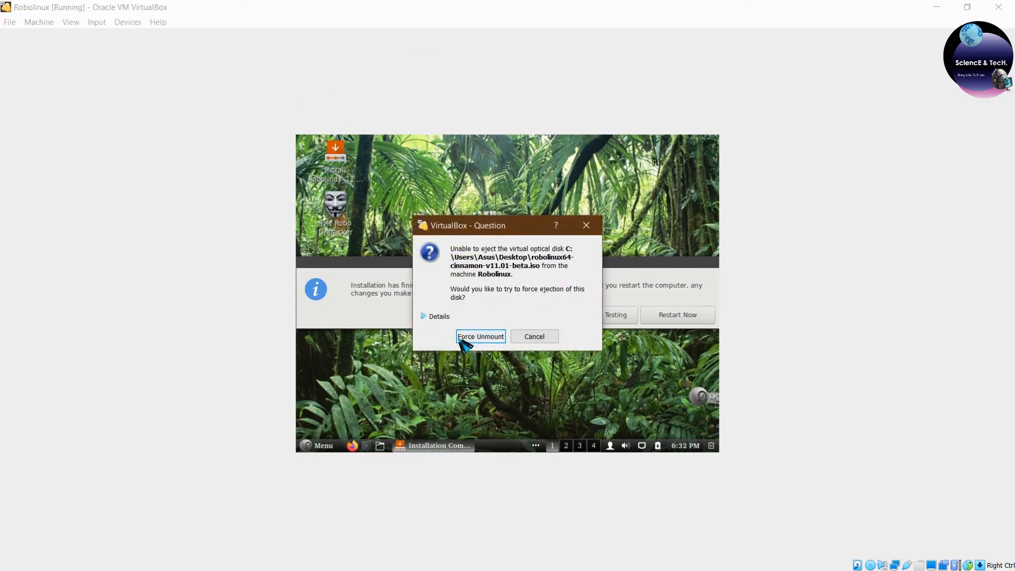
{"action": "left_click", "coordinate": [465, 337]}
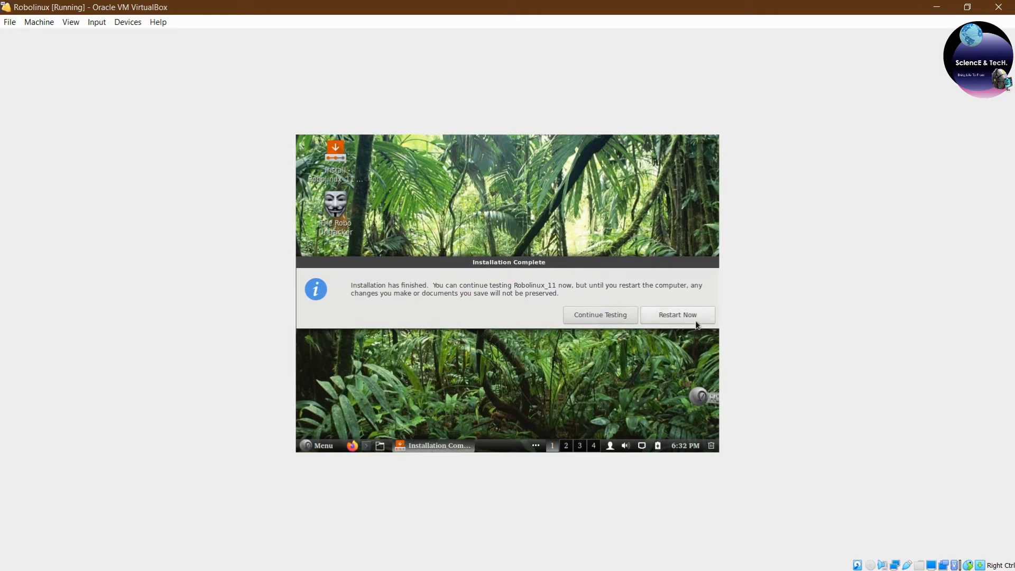
{"action": "left_click", "coordinate": [677, 316]}
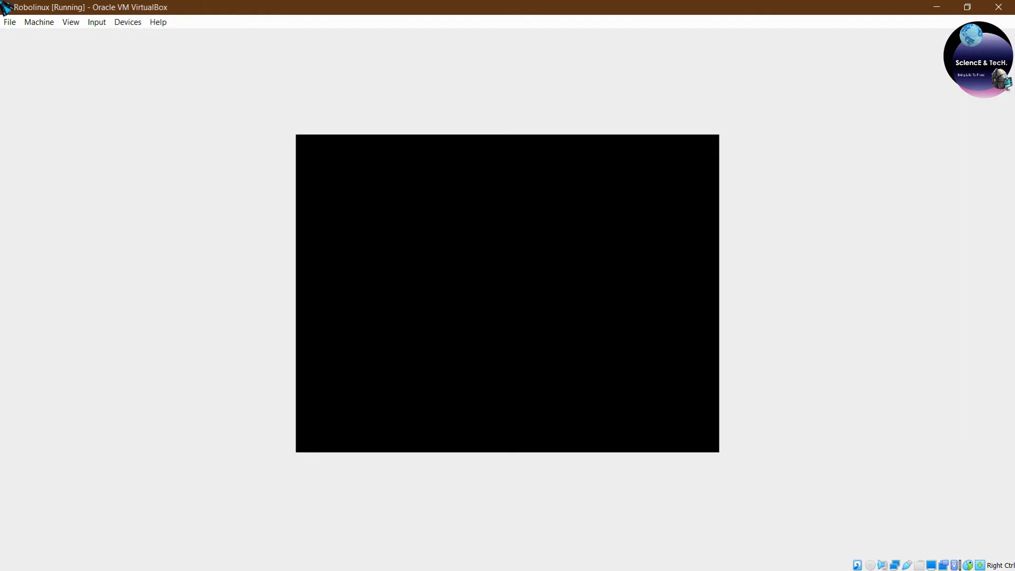
Close the running Robolinux virtual machine by powering it off
{"action": "left_click", "coordinate": [998, 6]}
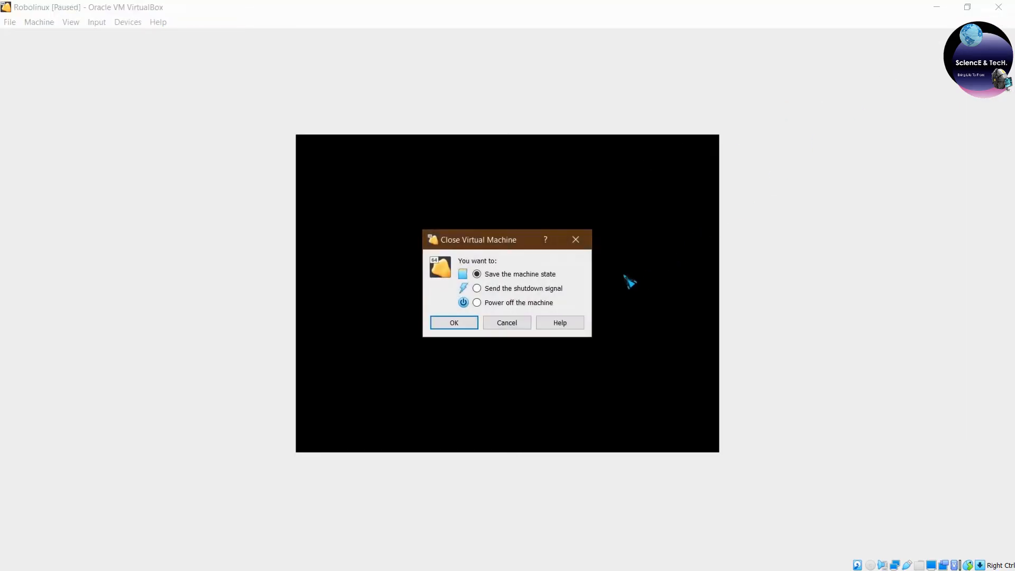
{"action": "left_click", "coordinate": [494, 303]}
{"action": "left_click", "coordinate": [463, 321]}
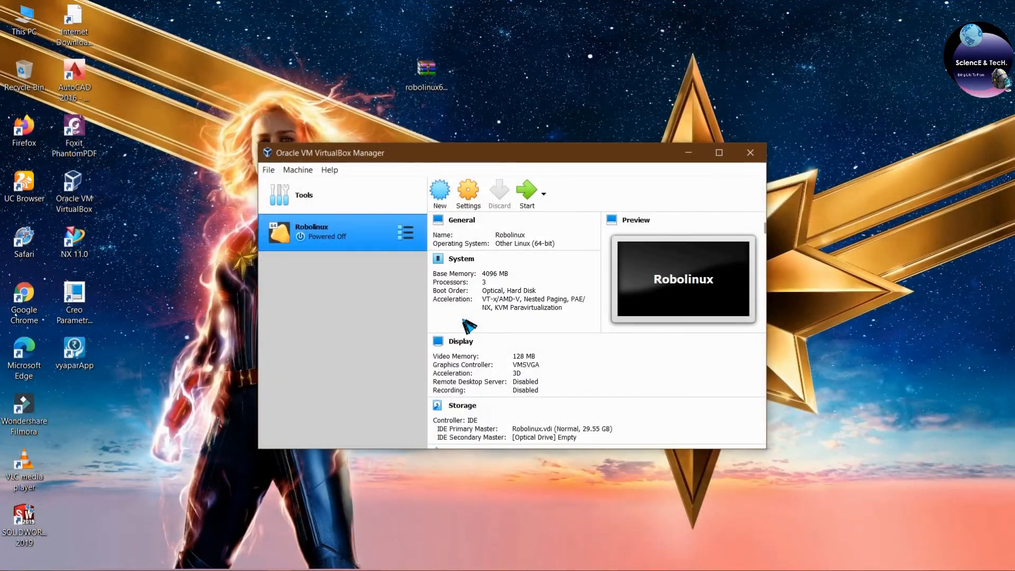
Start the Robolinux virtual machine again and log in with the account password
{"action": "left_click", "coordinate": [531, 194]}
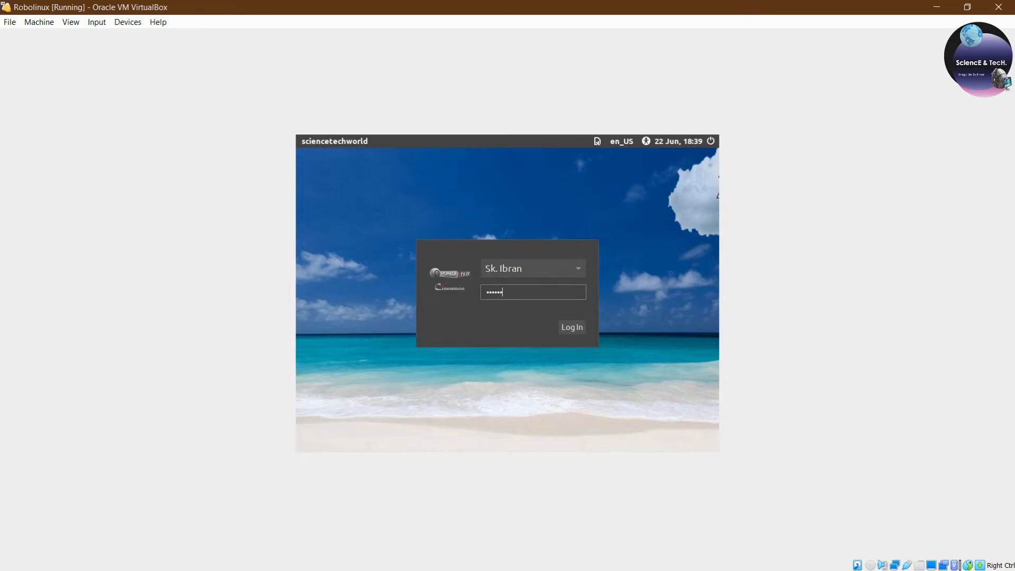
{"action": "type", "text": "***"}
{"action": "key", "text": "Return"}
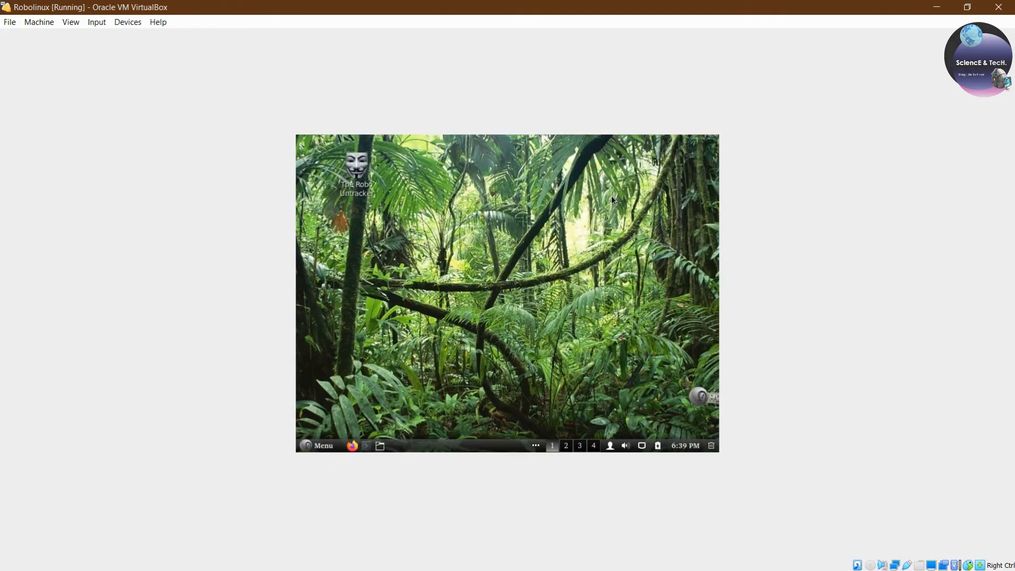
Search the Robolinux system settings for "dis" and open the Display settings
{"action": "left_click", "coordinate": [321, 447]}
{"action": "left_click", "coordinate": [319, 223]}
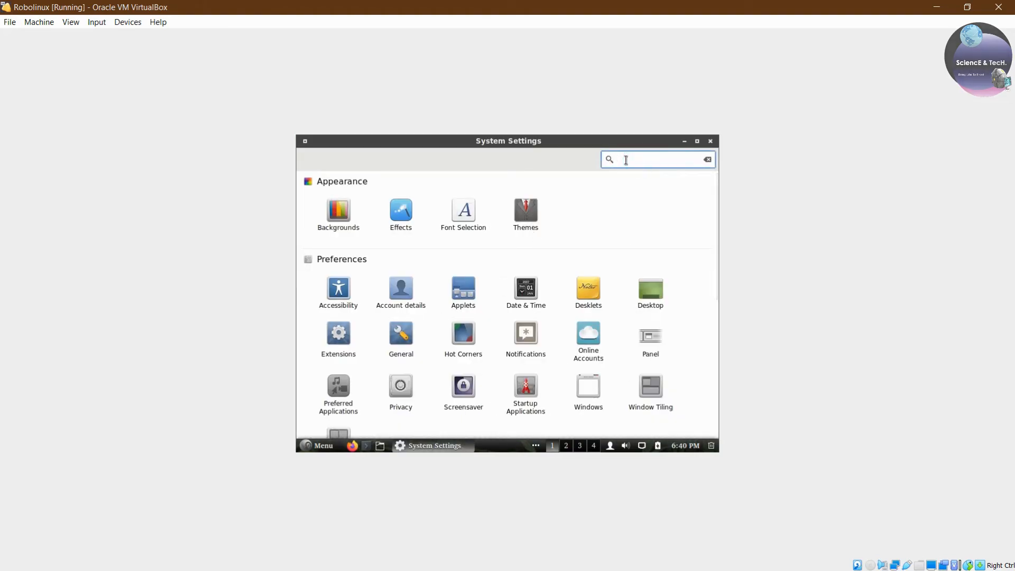
{"action": "type", "text": "dis"}
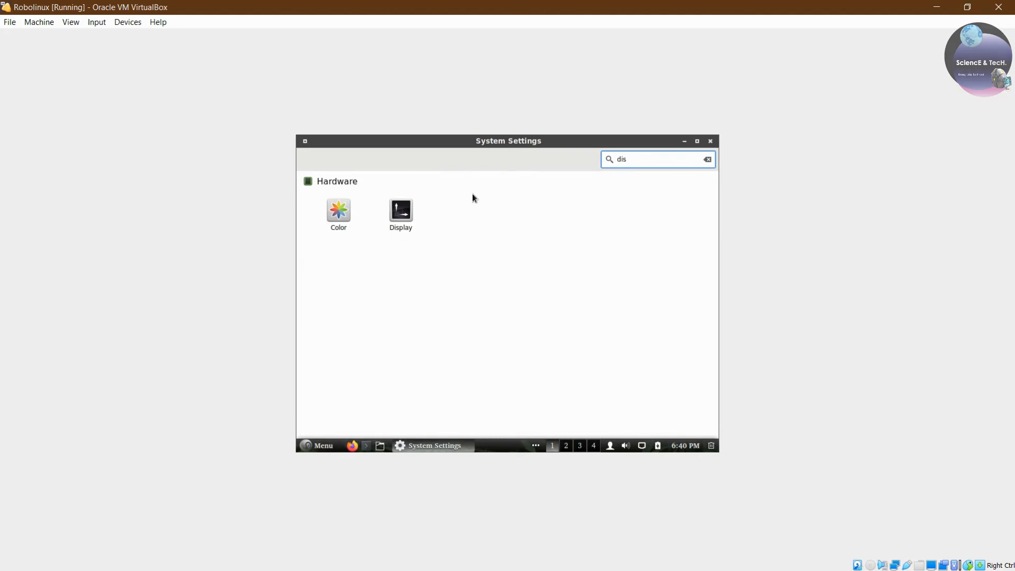
{"action": "left_click", "coordinate": [403, 214]}
Try the 1024 x 768 (4:3) display resolution and restore the previous configuration
{"action": "left_click", "coordinate": [455, 335]}
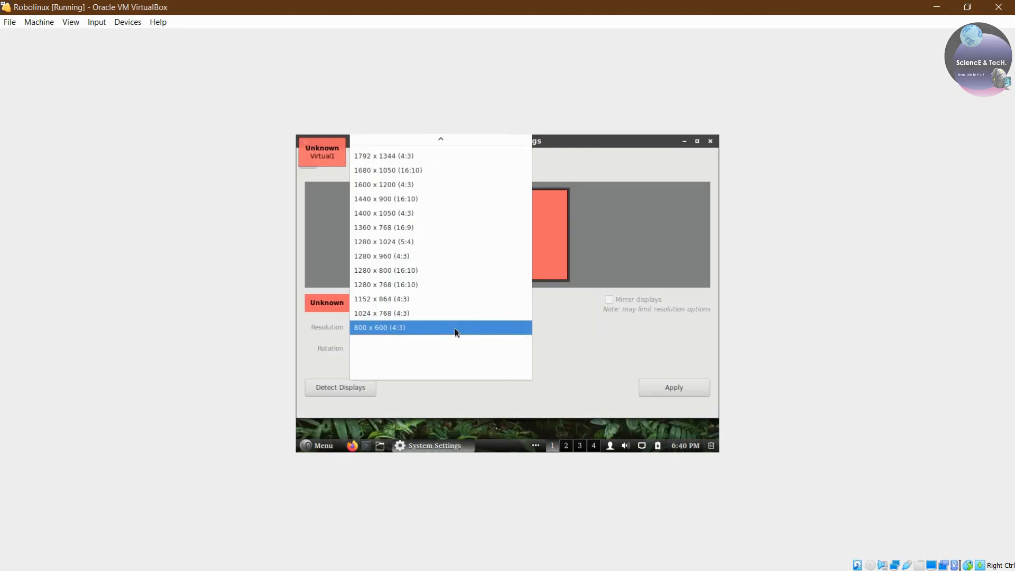
{"action": "left_click", "coordinate": [453, 313]}
{"action": "left_click", "coordinate": [651, 381]}
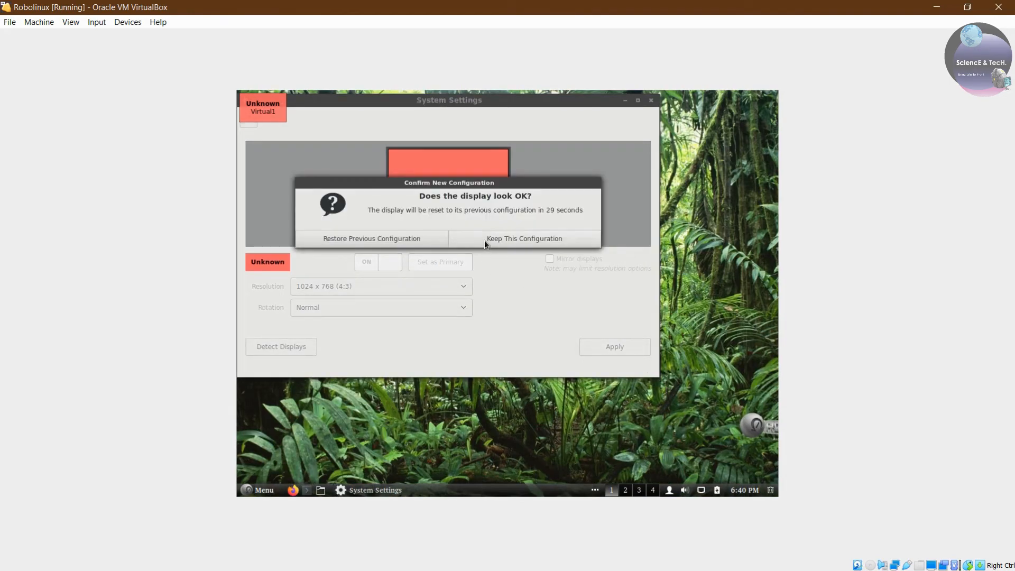
{"action": "left_click", "coordinate": [421, 239]}
Set the display resolution to 1360 x 768 (16:9), keep this configuration, and close the system settings
{"action": "left_click", "coordinate": [443, 328]}
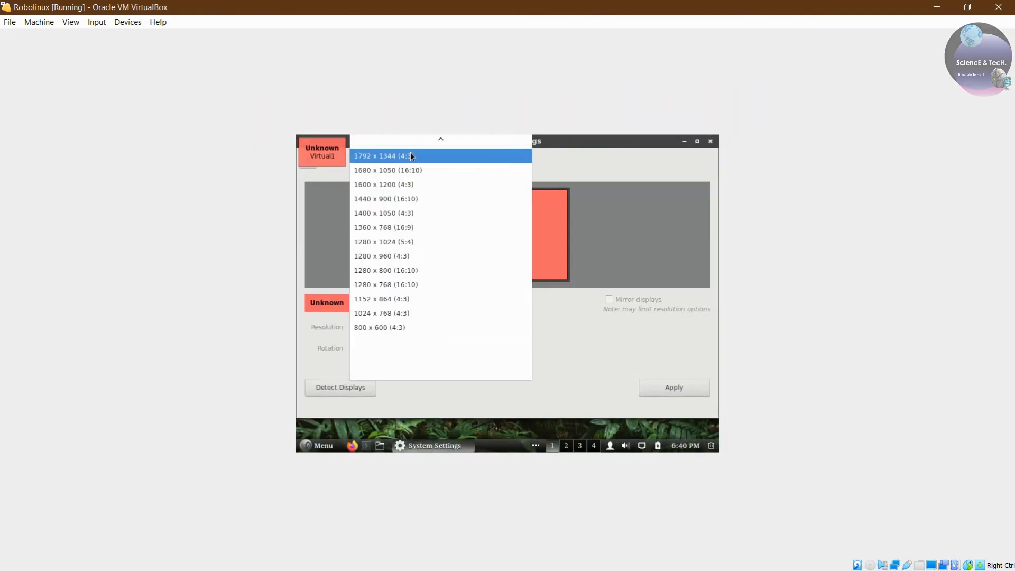
{"action": "left_click", "coordinate": [423, 228]}
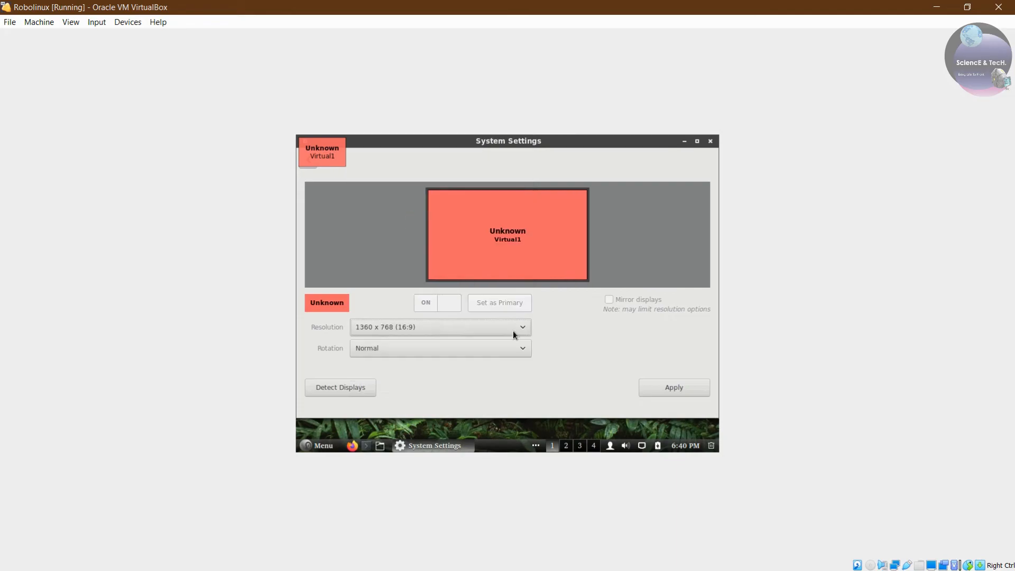
{"action": "left_click", "coordinate": [654, 390]}
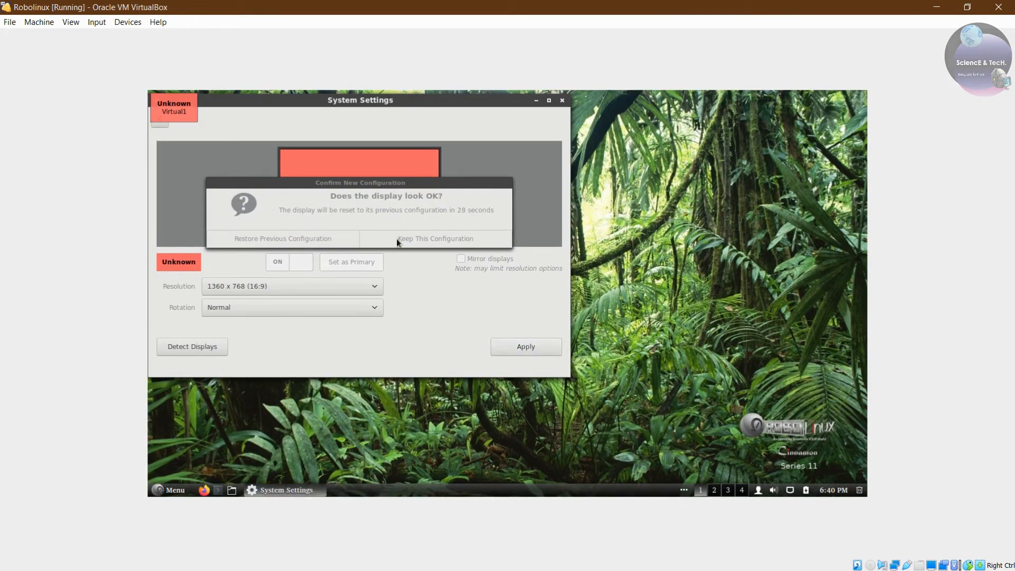
{"action": "left_click", "coordinate": [410, 238]}
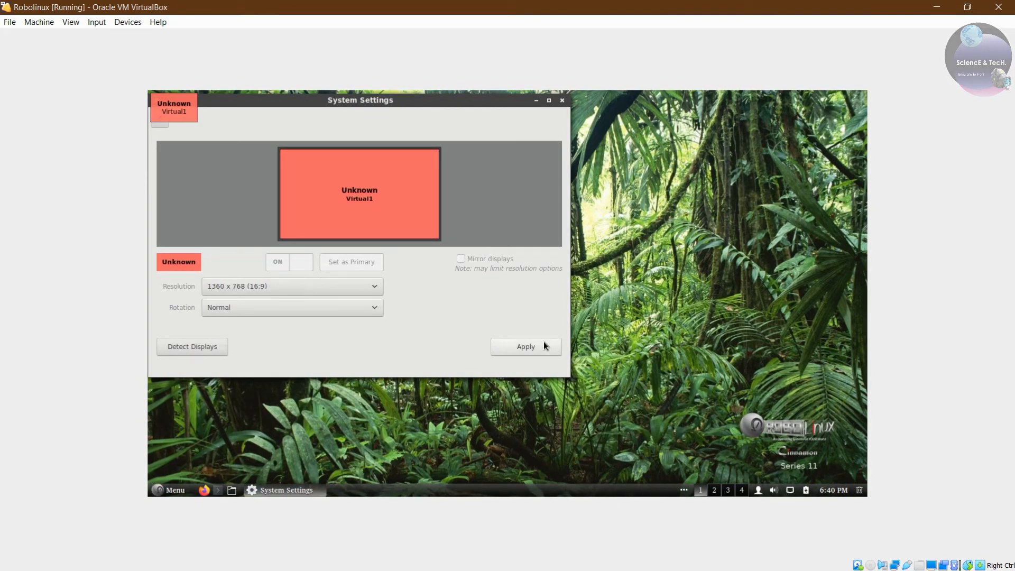
{"action": "left_click", "coordinate": [544, 342]}
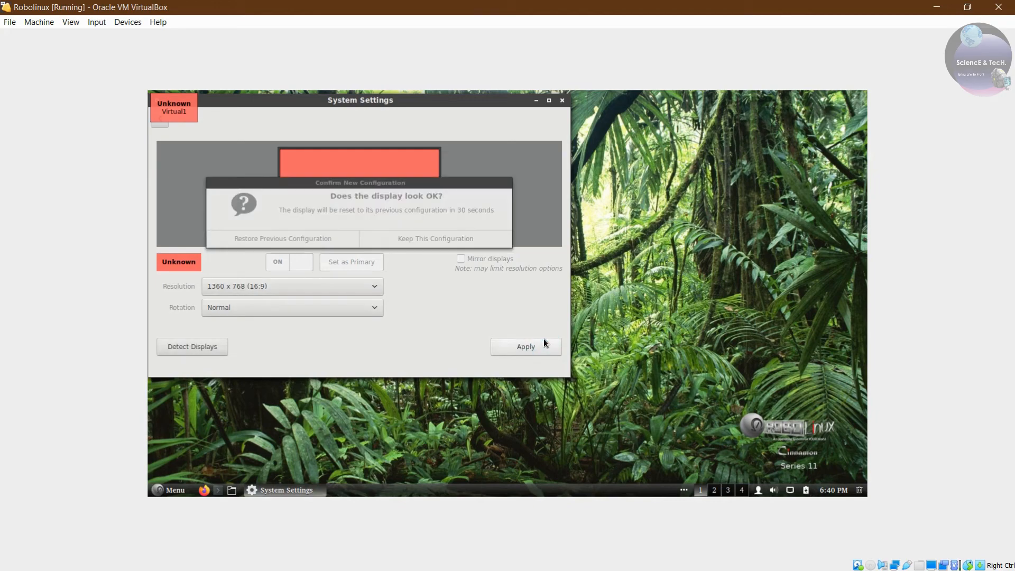
{"action": "left_click", "coordinate": [425, 239]}
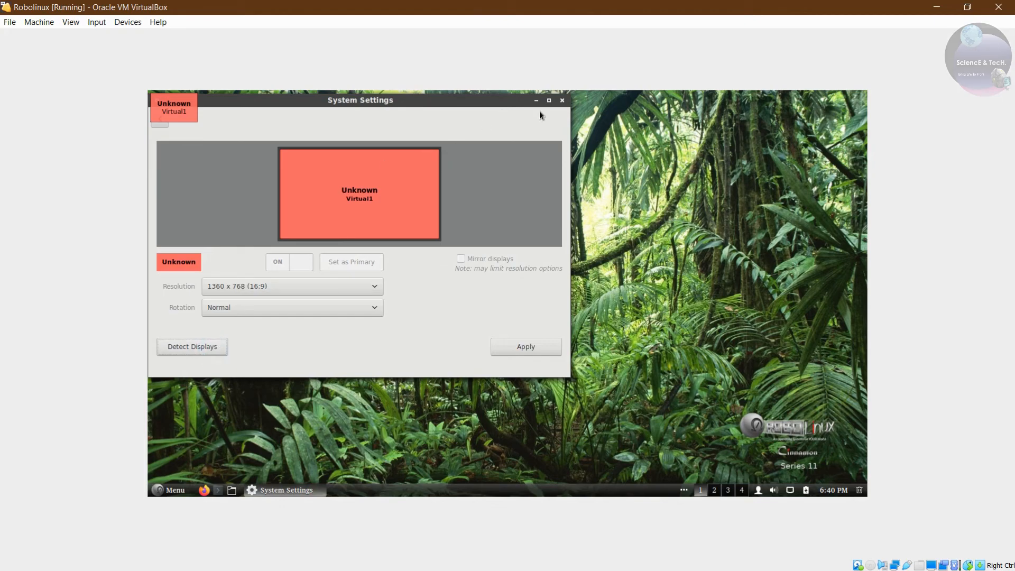
{"action": "left_click", "coordinate": [562, 102]}
Open The Robo Untracker from the desktop, dismiss the Firefox warning, and close the browser with its tabs
{"action": "left_click", "coordinate": [170, 490]}
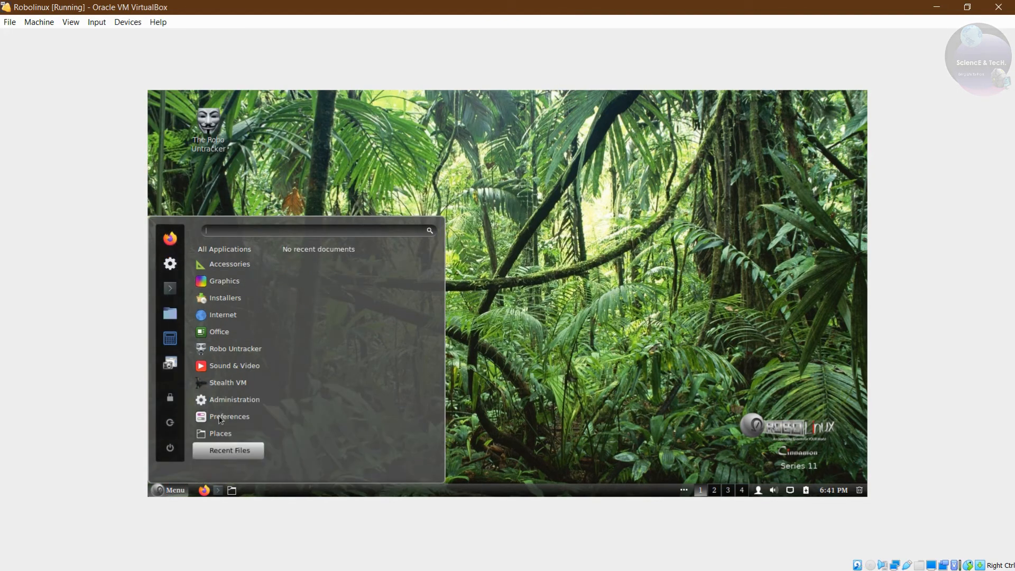
{"action": "left_click", "coordinate": [203, 135]}
{"action": "right_click", "coordinate": [202, 134]}
{"action": "left_click", "coordinate": [416, 192]}
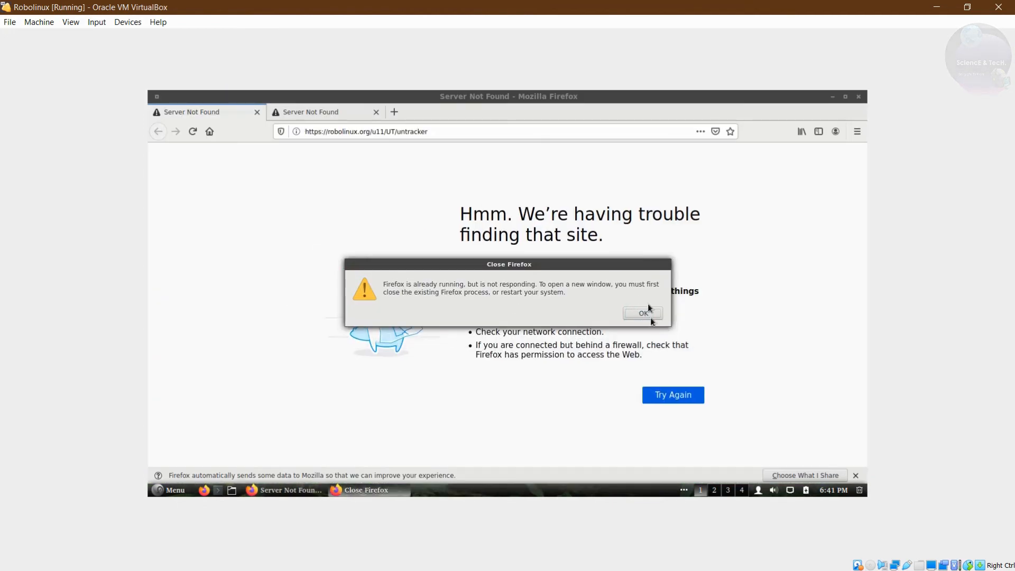
{"action": "left_click", "coordinate": [648, 316]}
{"action": "left_click", "coordinate": [859, 96]}
{"action": "left_click", "coordinate": [600, 312]}
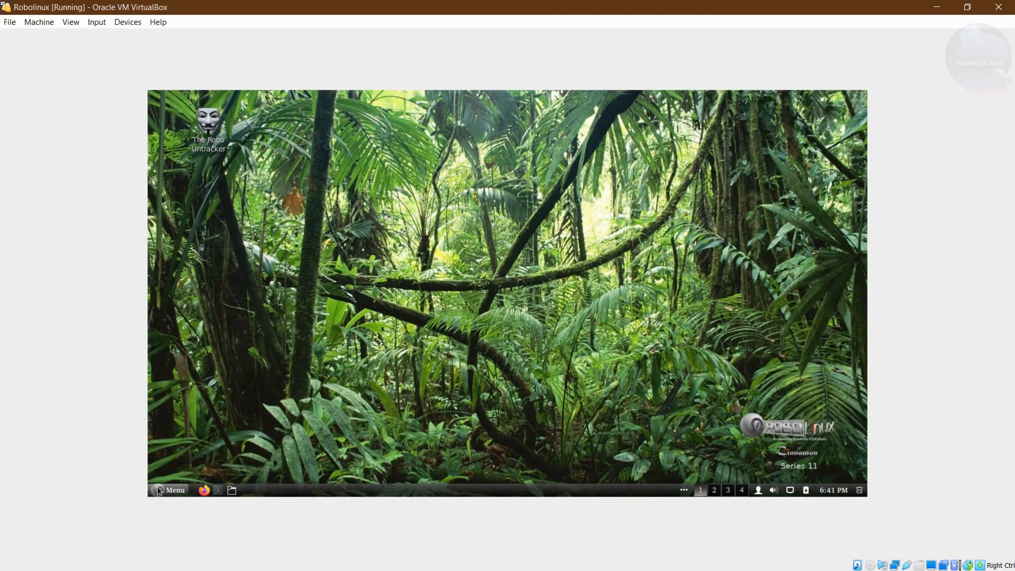
Open the document viewer's recent documents and close the window
{"action": "left_click", "coordinate": [169, 490]}
{"action": "left_click", "coordinate": [305, 253]}
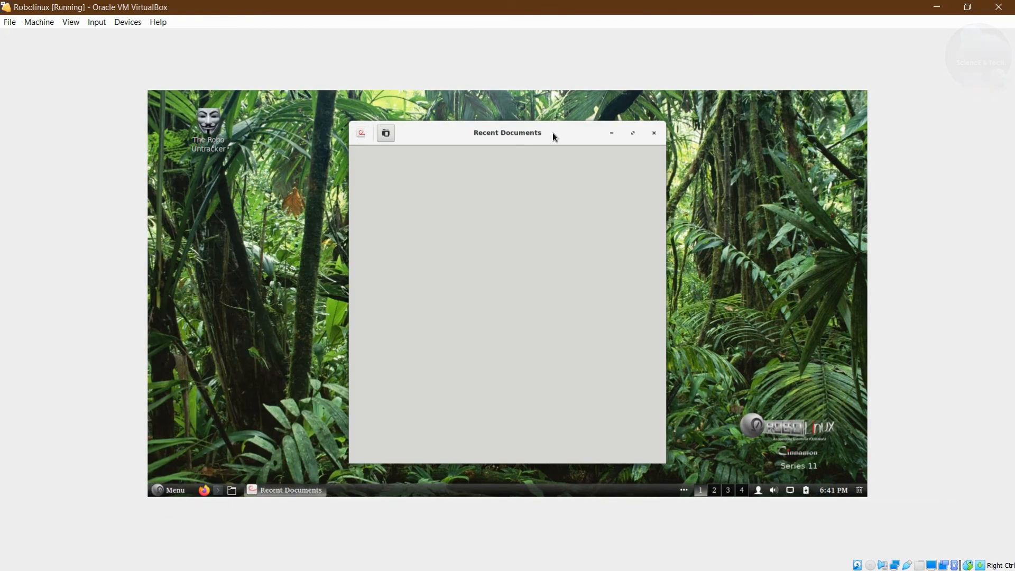
{"action": "left_click", "coordinate": [654, 133]}
Look through the installed applications, then open System Settings and close it again
{"action": "left_click", "coordinate": [166, 489]}
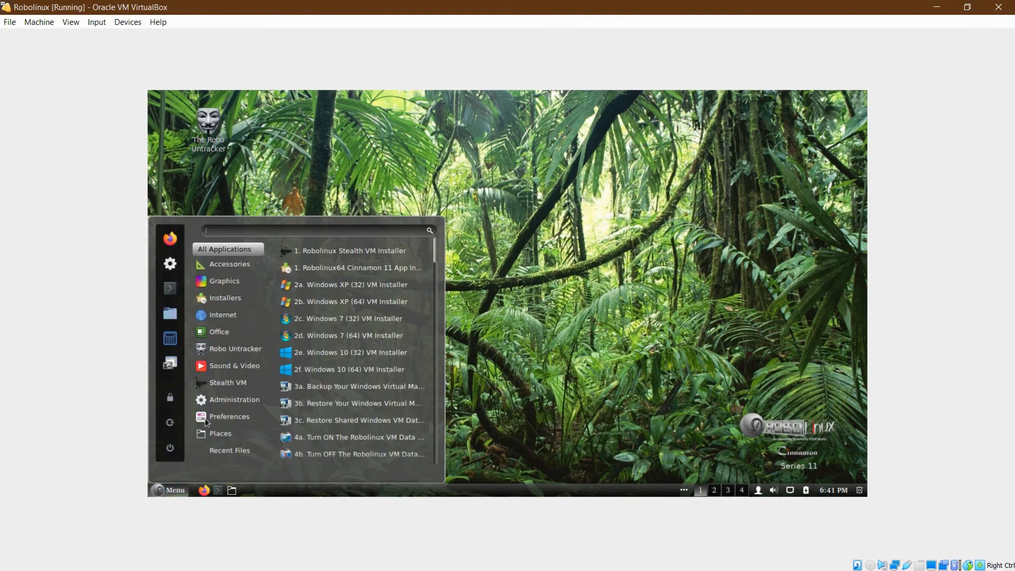
{"action": "left_click", "coordinate": [169, 264]}
{"action": "left_click", "coordinate": [709, 133]}
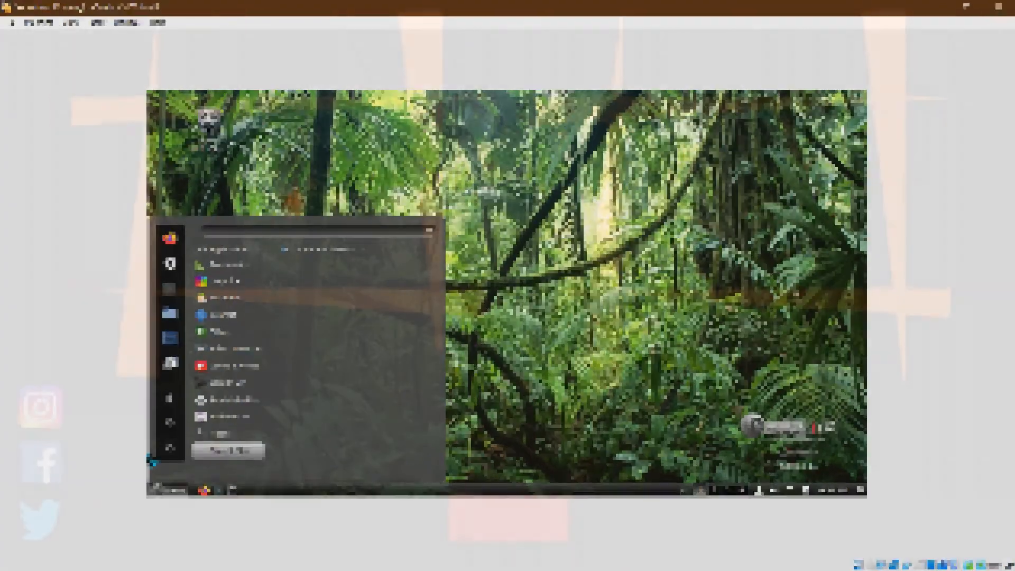